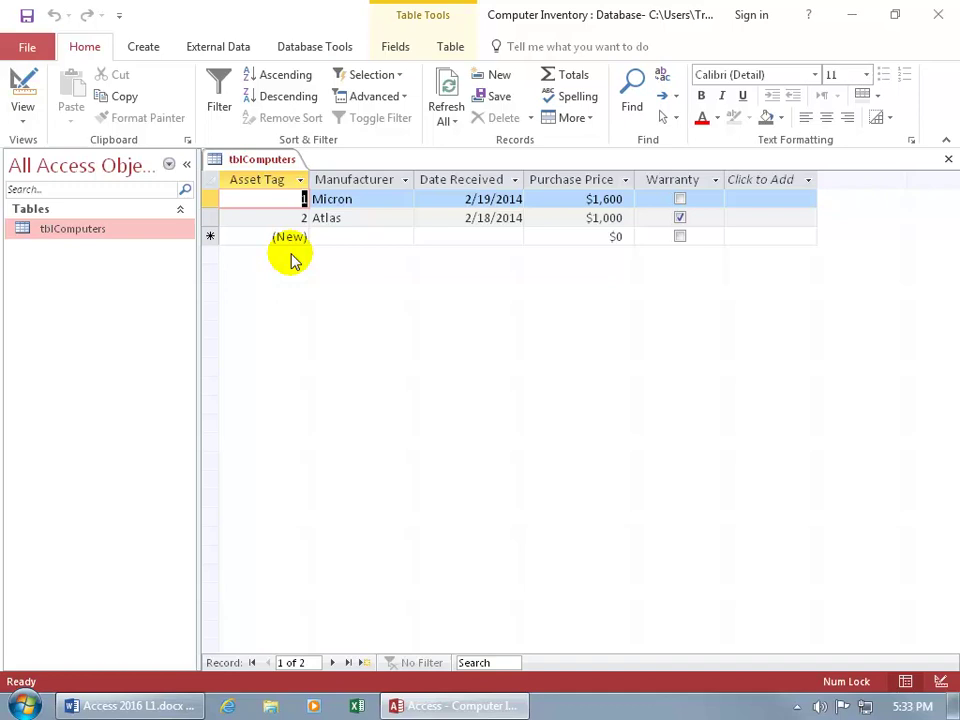
right_click(252, 160)
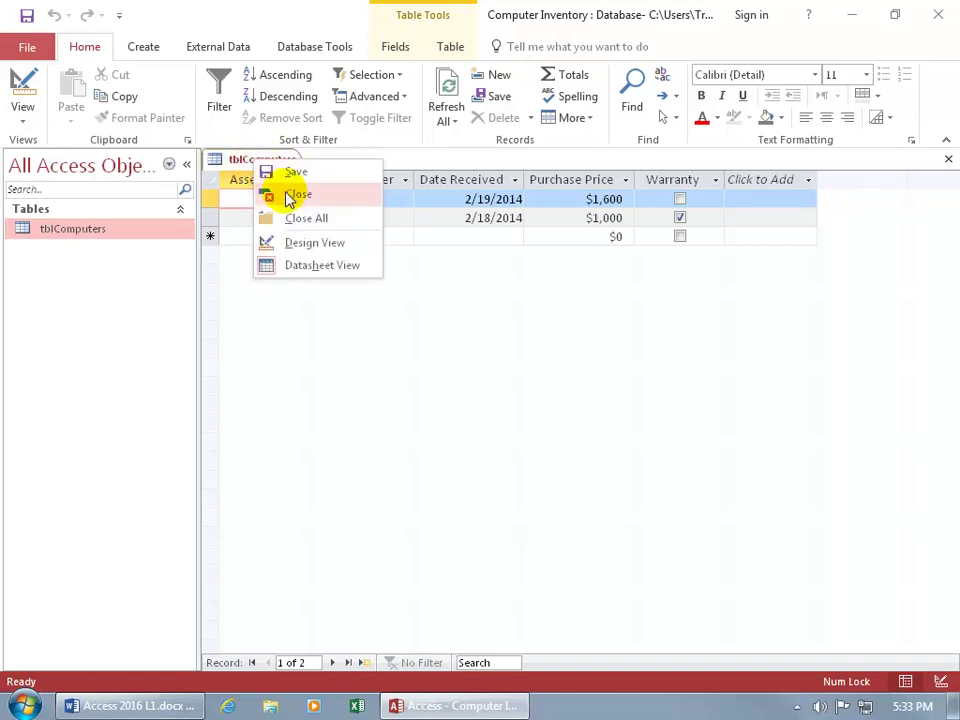
key(Escape)
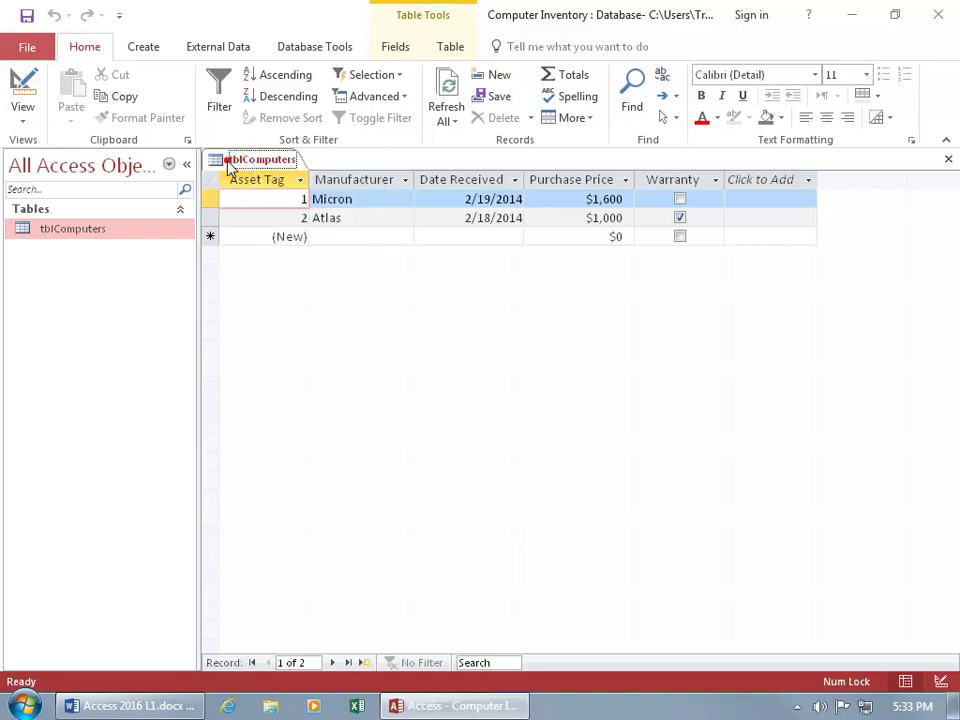
click(28, 118)
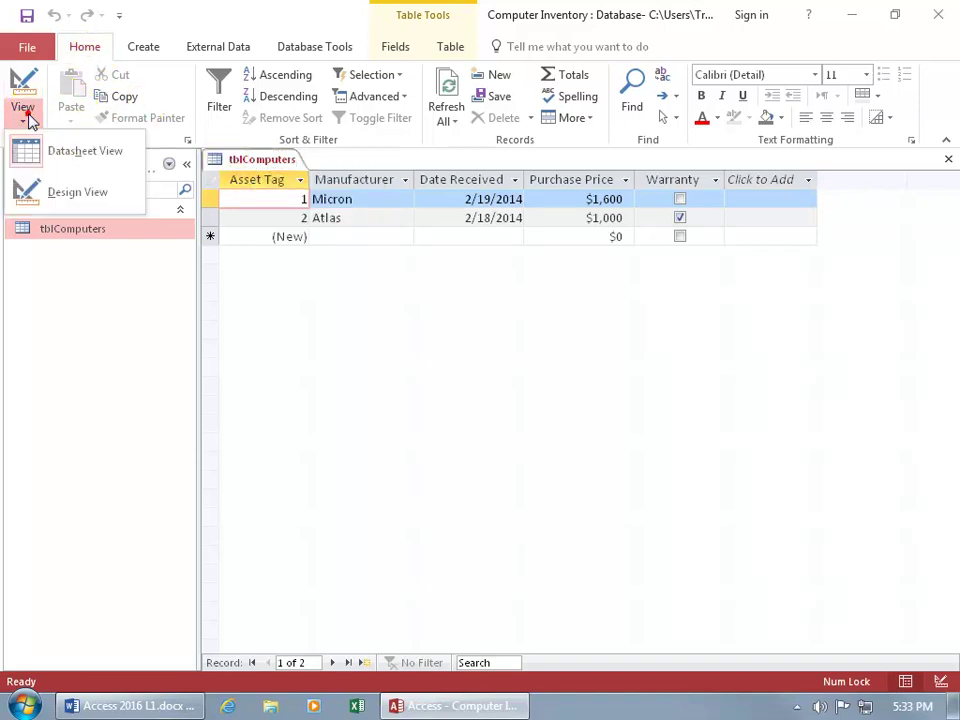
click(238, 165)
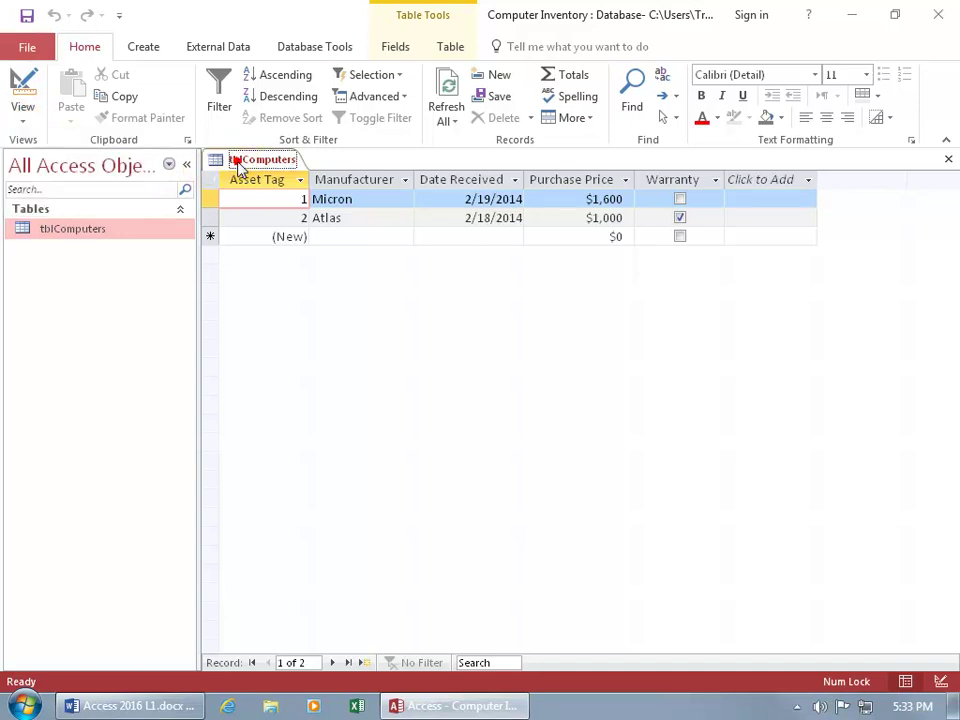
Switch tblComputers to Design view to list Asset Tag, Manufacturer, Date Received, Purchase Price and Warranty.
click(26, 86)
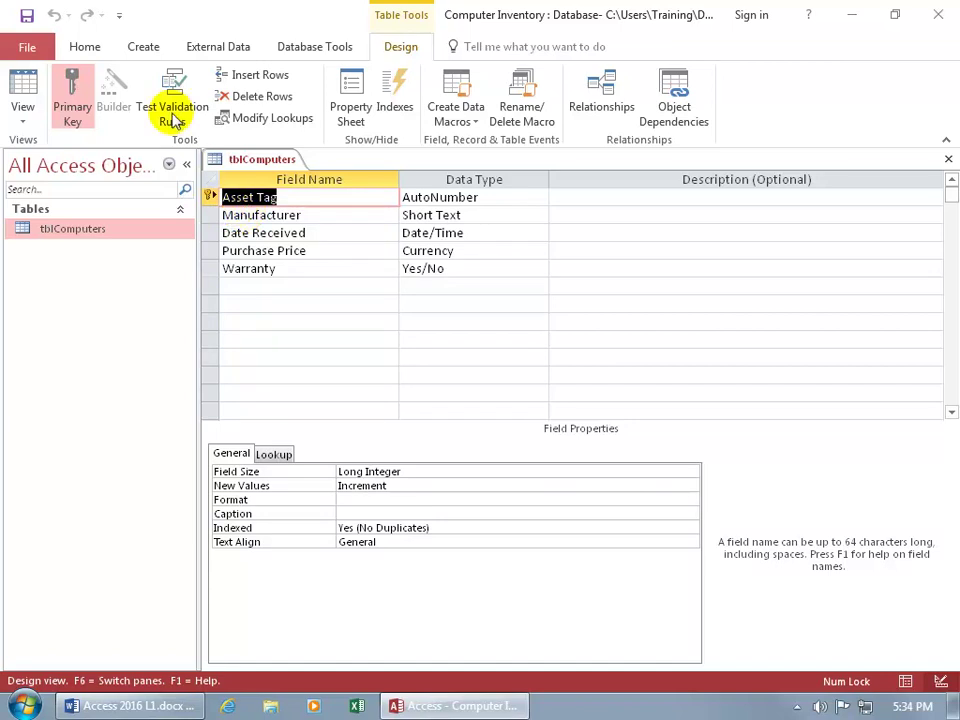
click(145, 48)
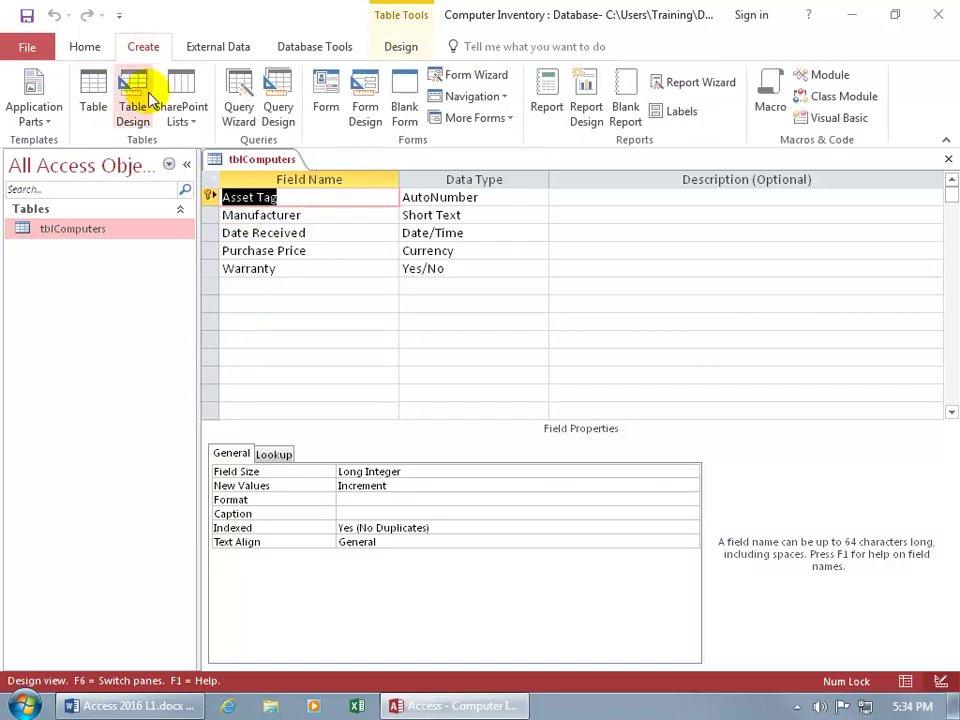
click(94, 104)
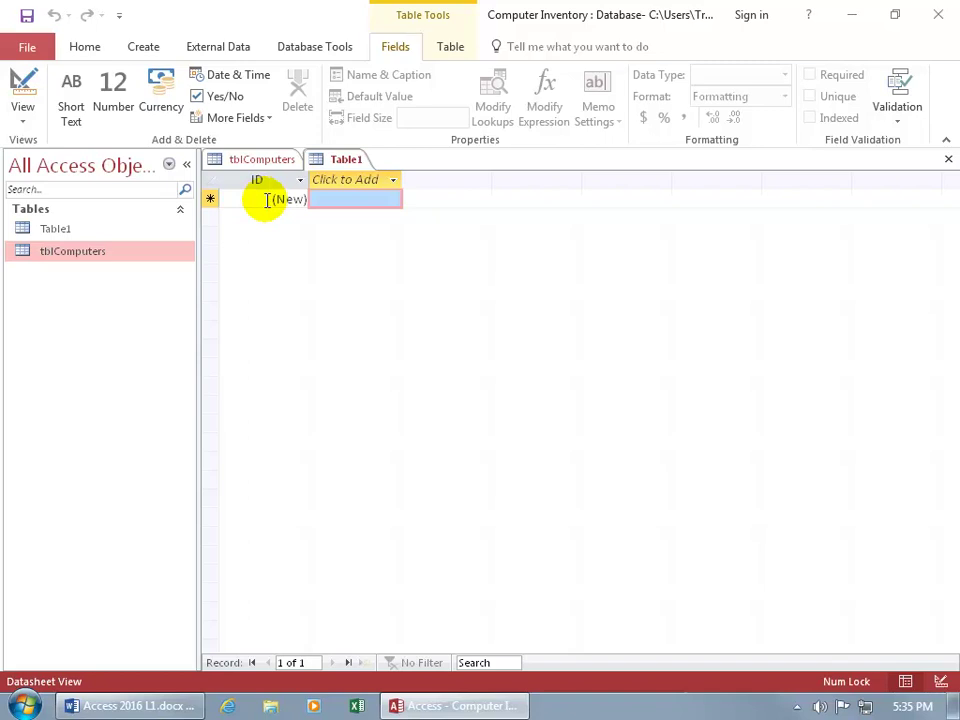
click(948, 159)
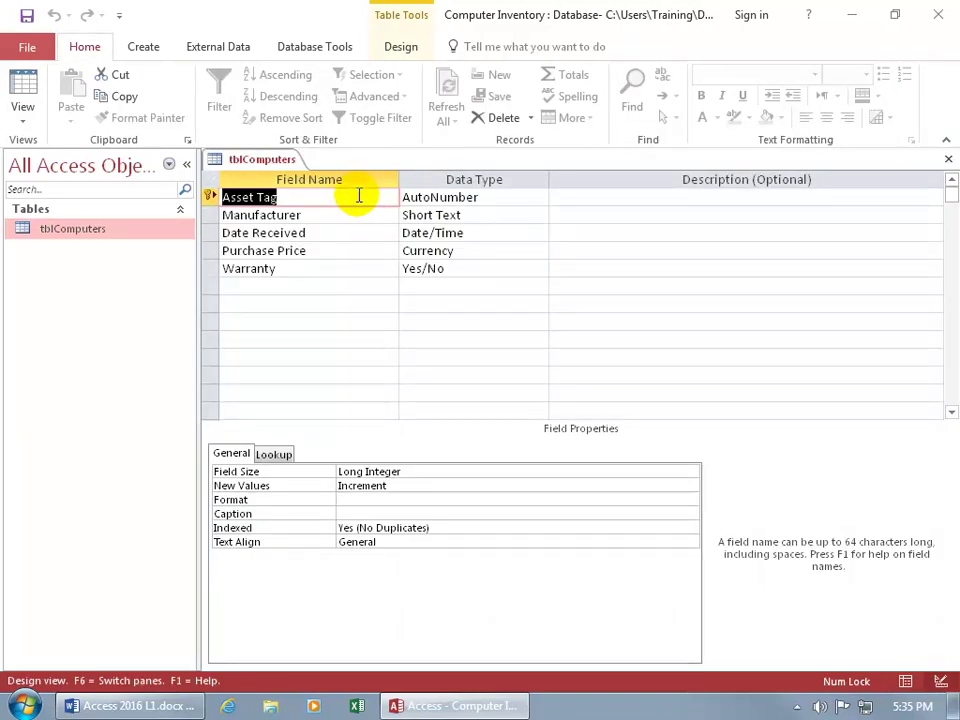
Change Asset Tag's data type from AutoNumber to Number, keeping Long Integer field size.
click(514, 197)
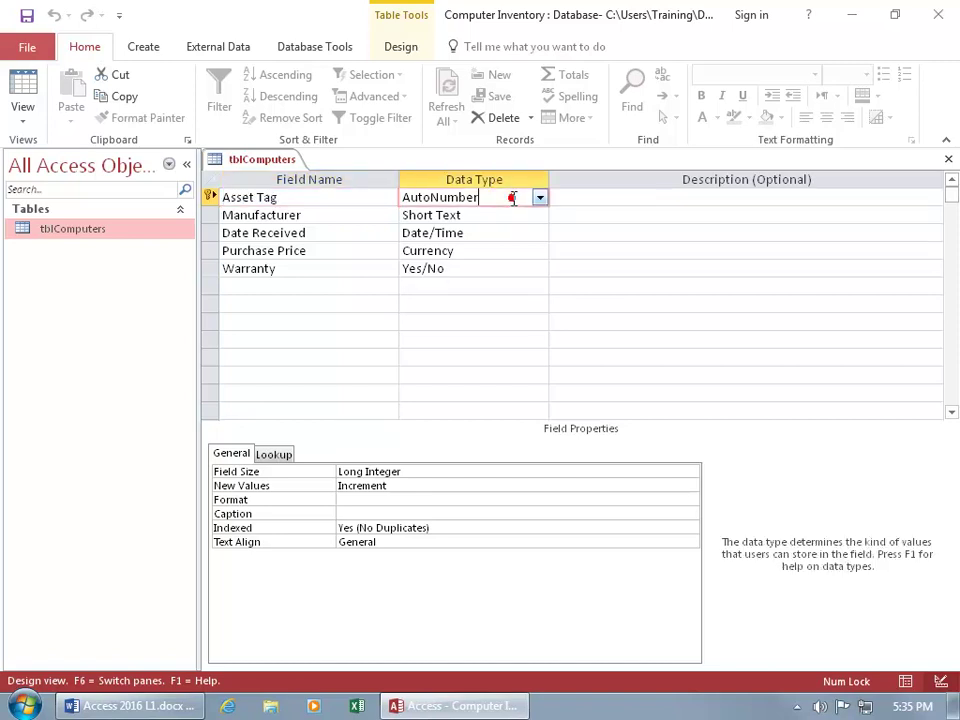
click(540, 199)
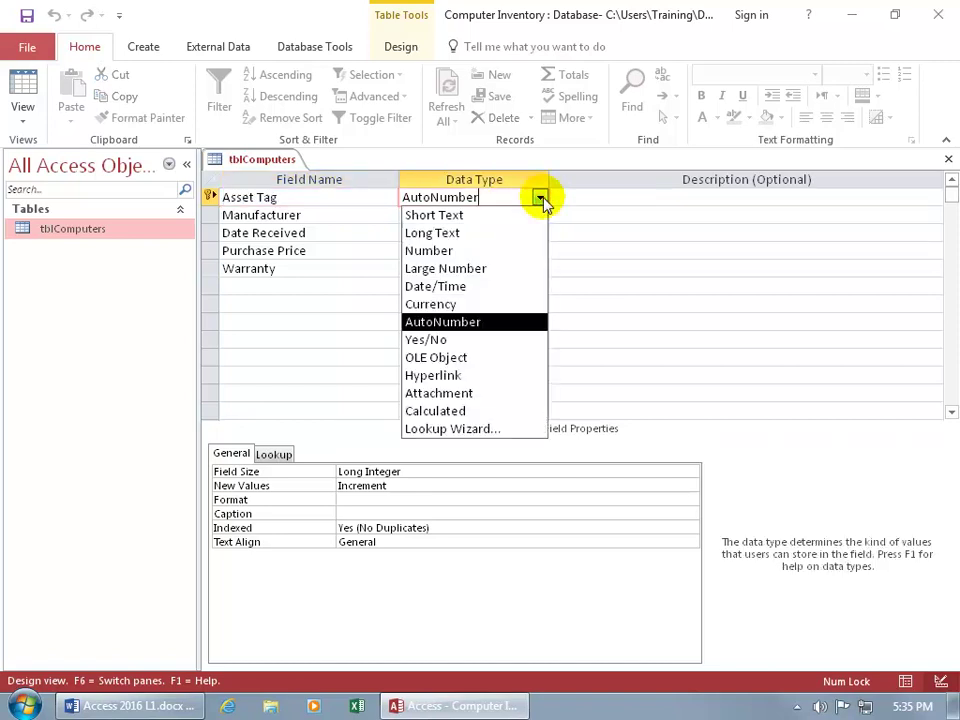
click(497, 250)
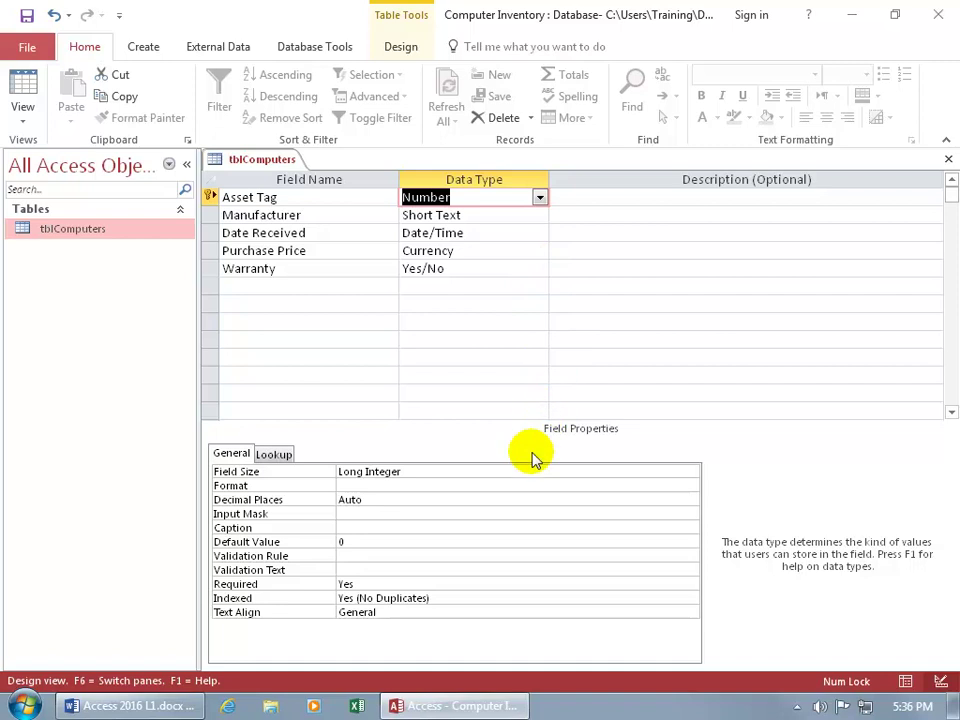
click(436, 470)
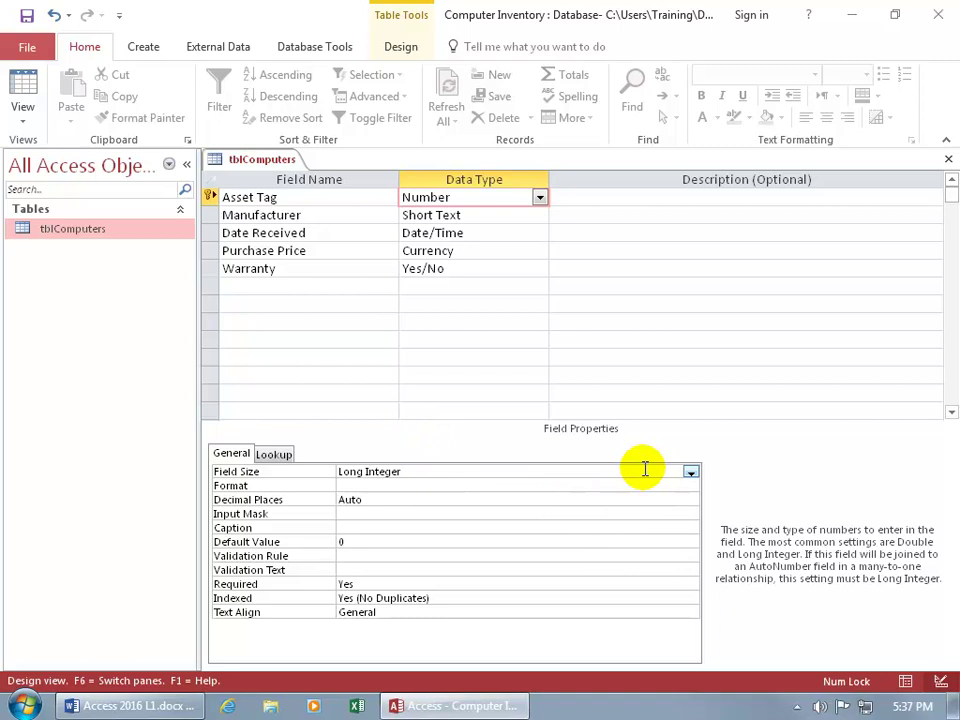
Review the Field Size options, then bring up the Field Size help page with F1.
click(690, 471)
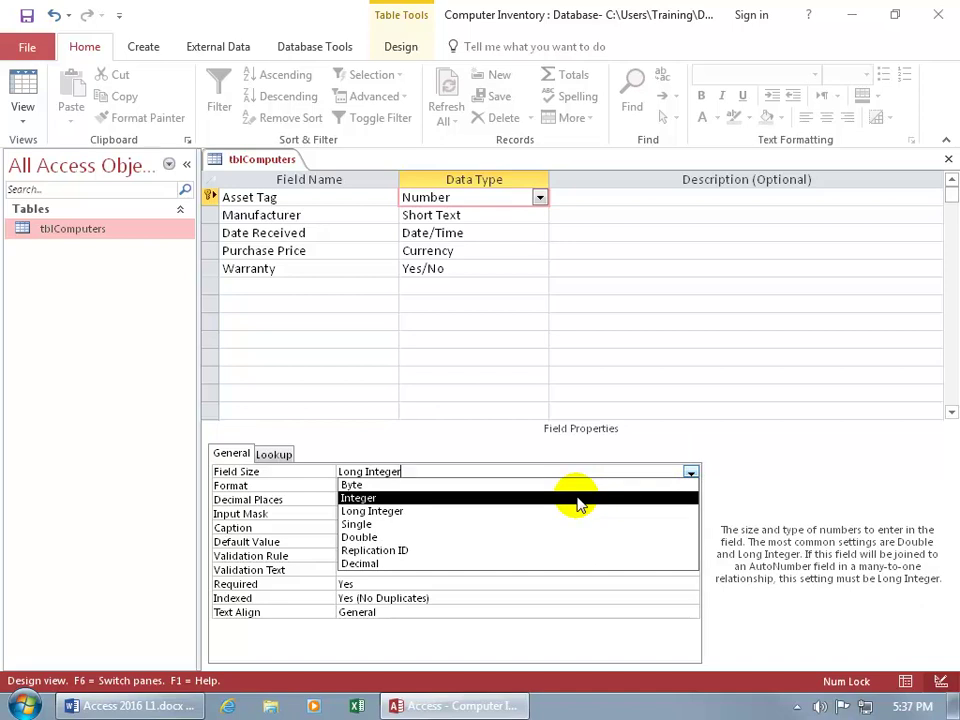
click(474, 469)
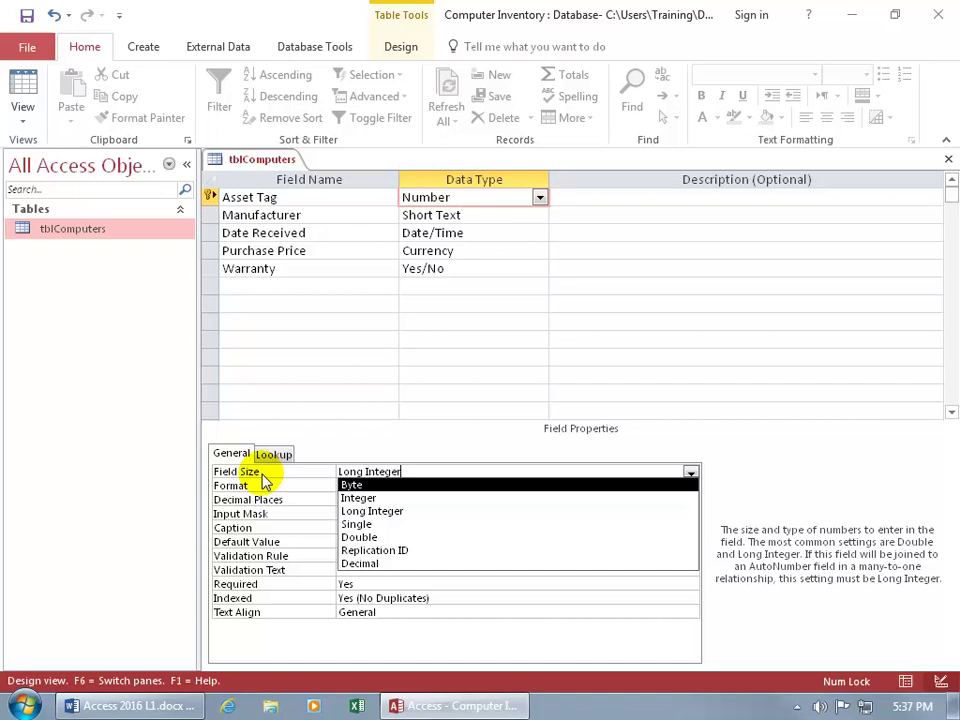
key(F1)
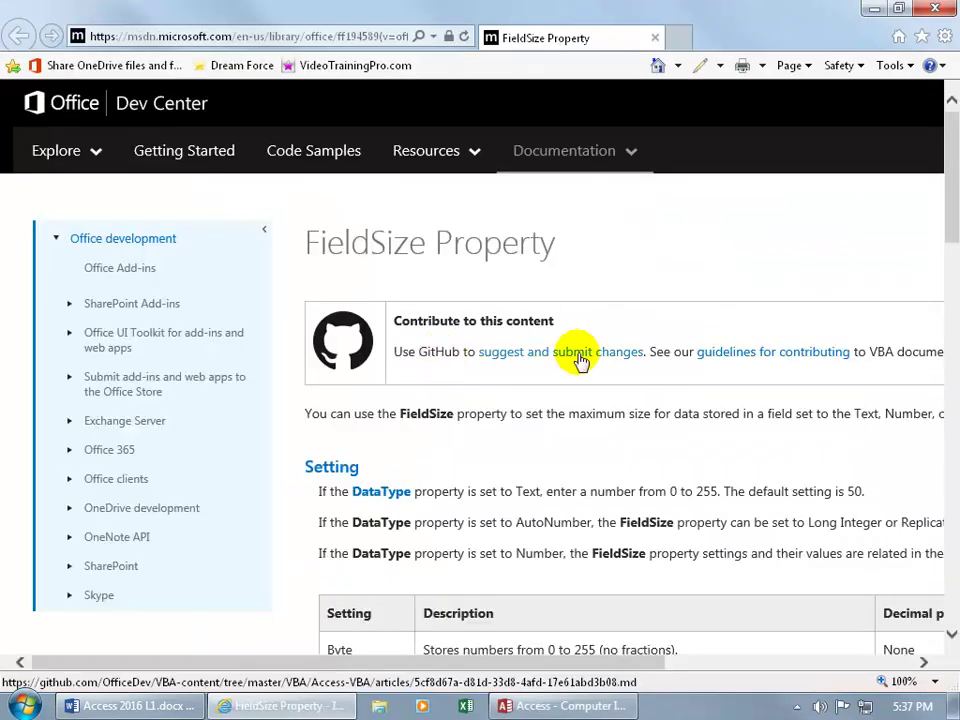
Read the FieldSize table of number ranges and storage sizes, then close Internet Explorer.
drag(945, 251, 947, 330)
drag(632, 660, 800, 667)
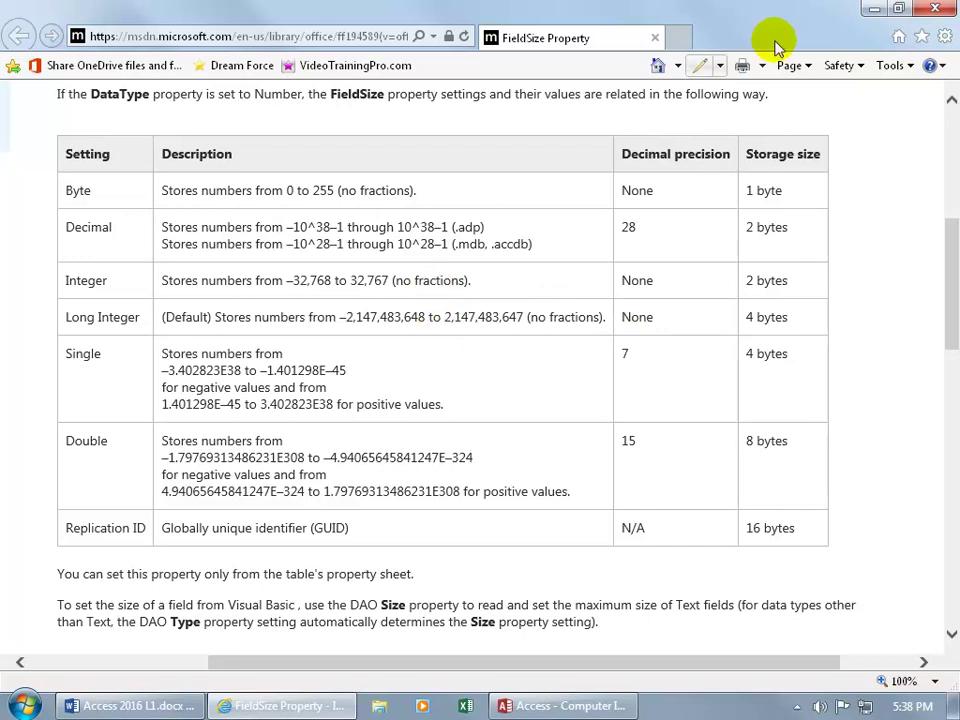
click(935, 9)
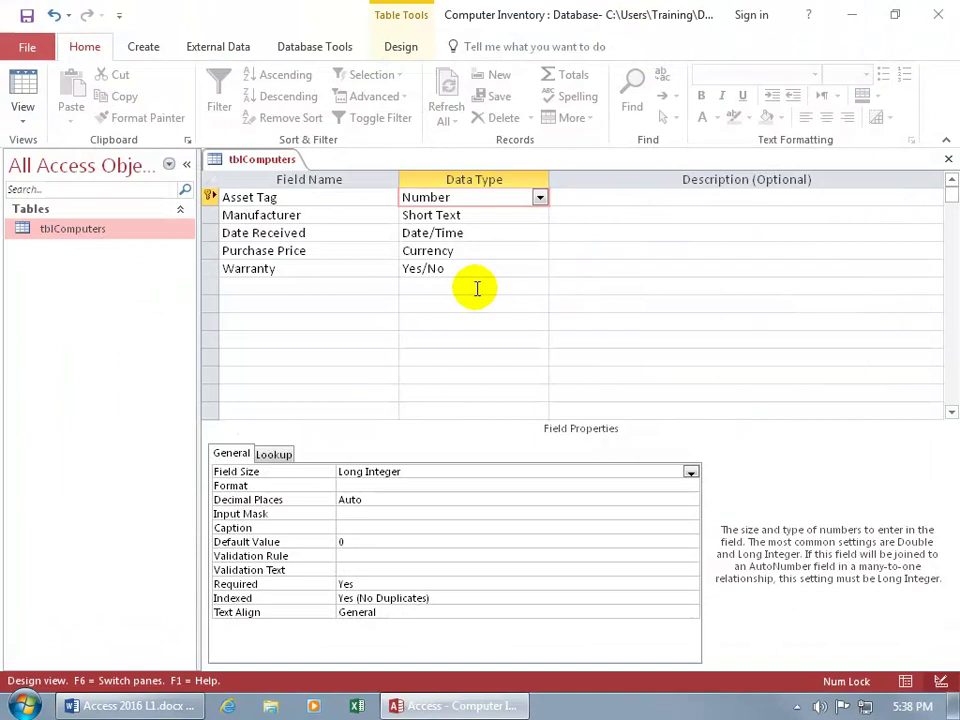
Set Asset Tag's Field Size to Integer instead of Long Integer.
click(560, 472)
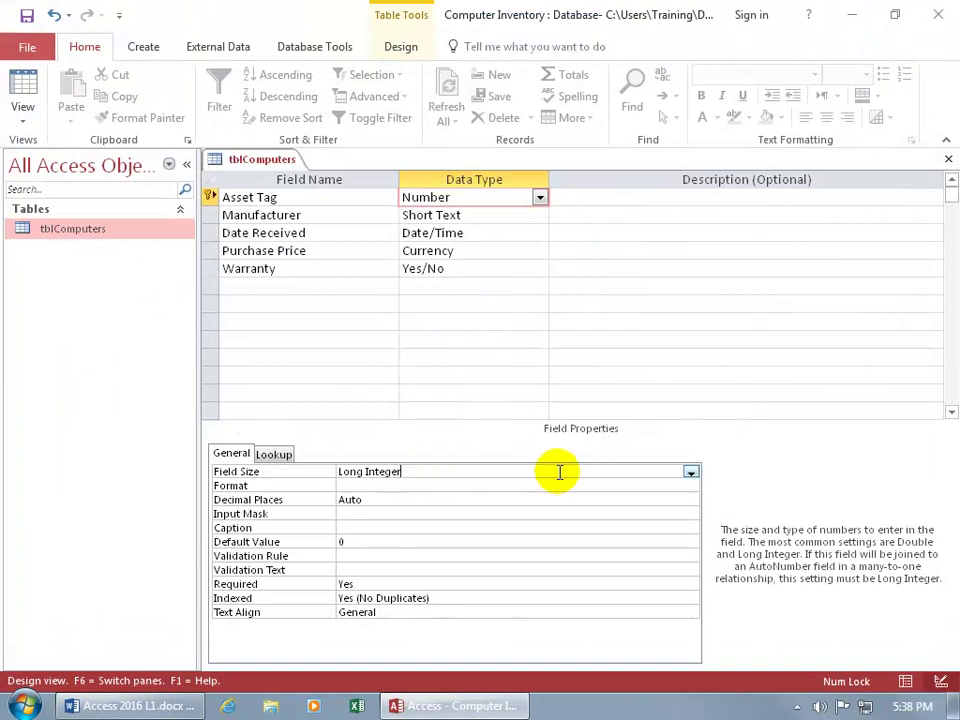
click(690, 472)
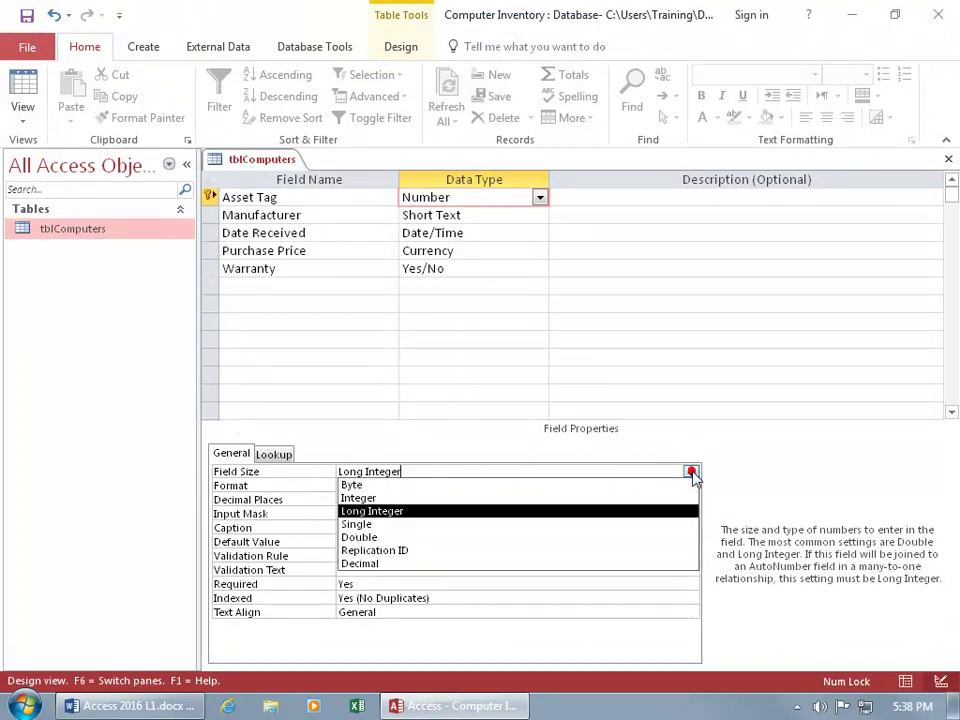
click(621, 498)
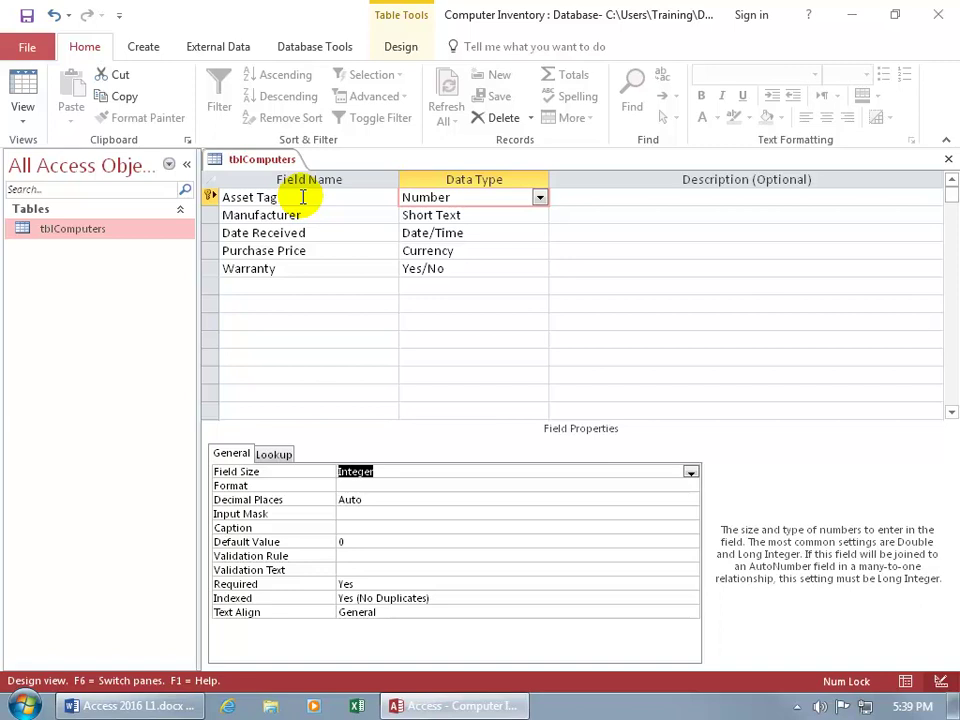
Make Purchase Price the table's primary key from the Design ribbon.
click(311, 251)
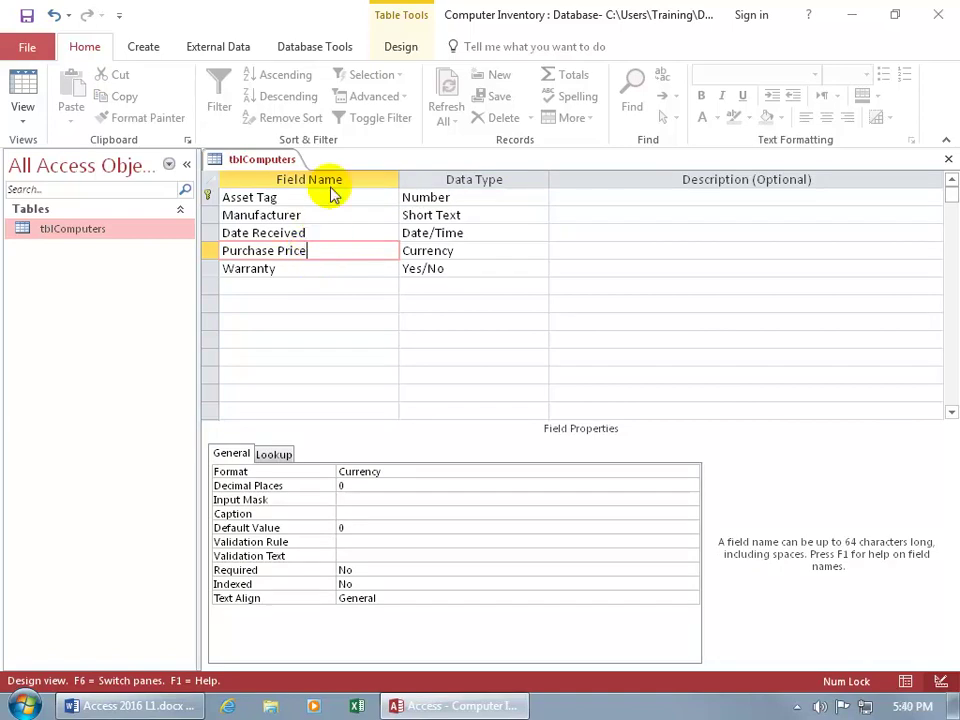
click(401, 50)
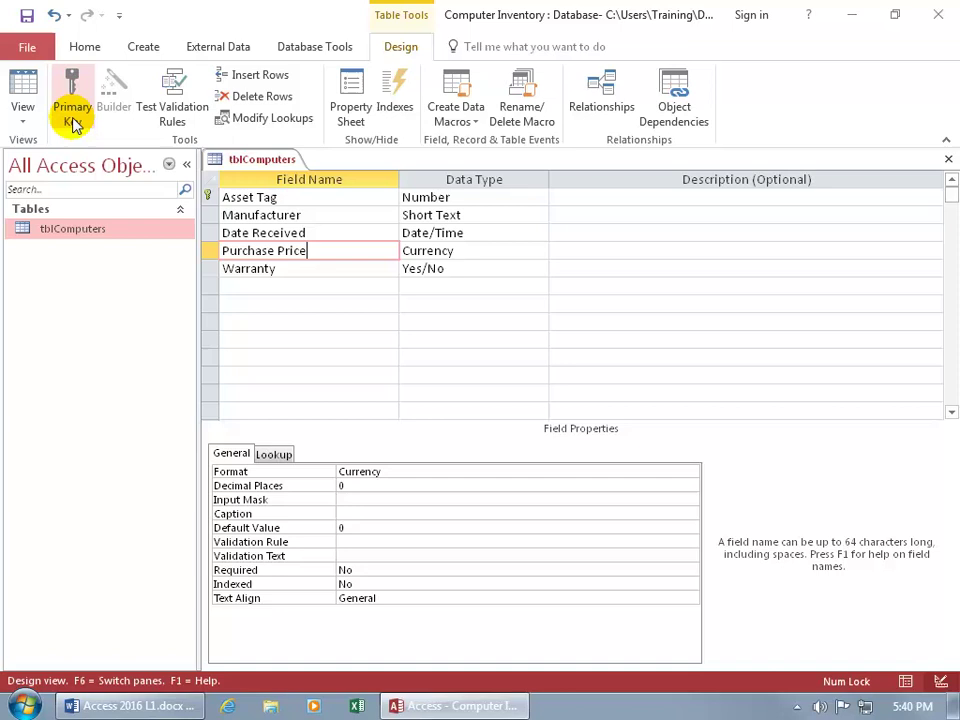
click(280, 197)
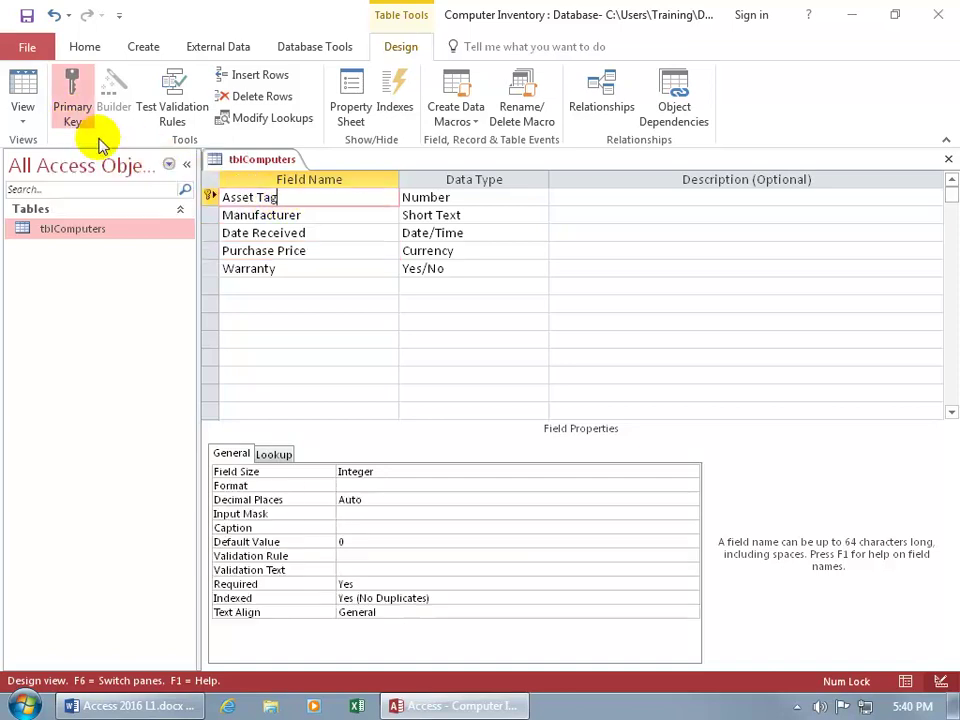
click(245, 251)
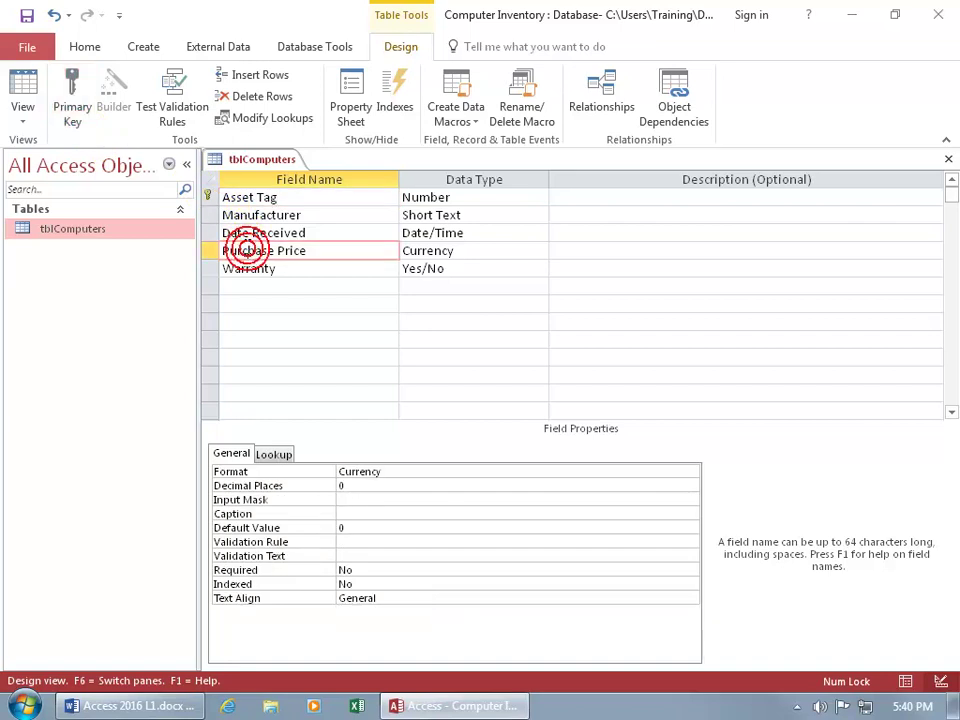
click(72, 92)
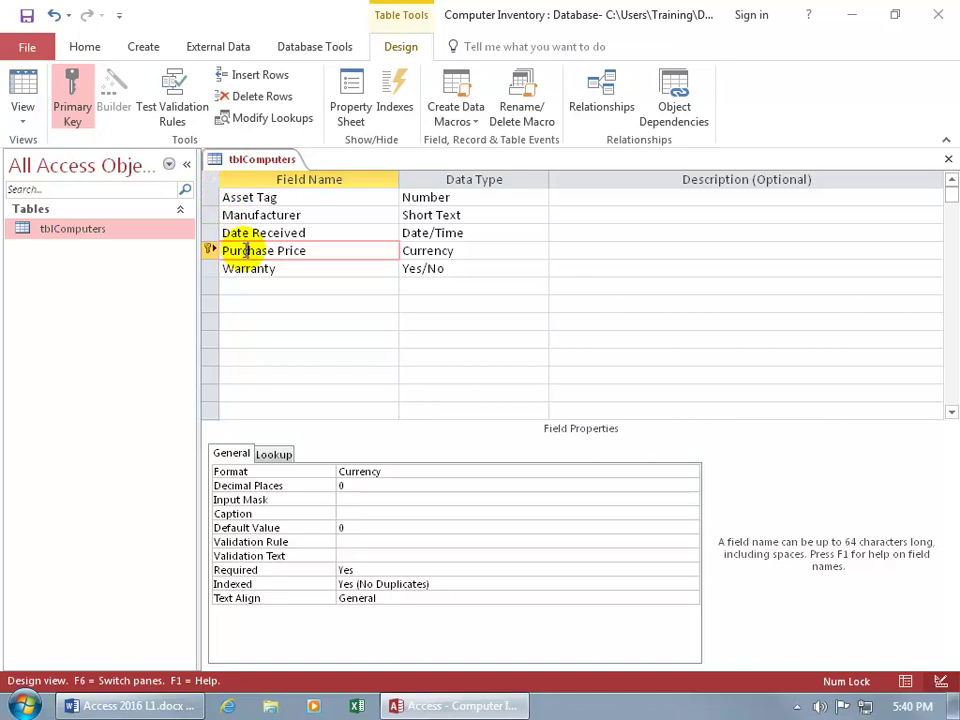
Restore Asset Tag as the sole primary key and switch back toward Datasheet view.
click(243, 197)
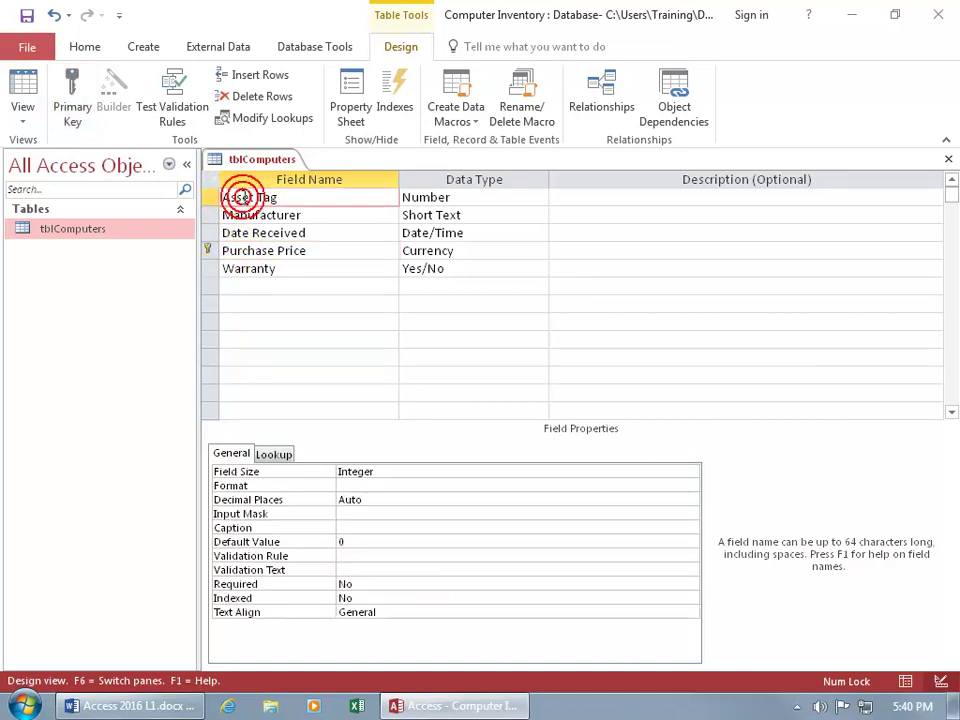
click(70, 110)
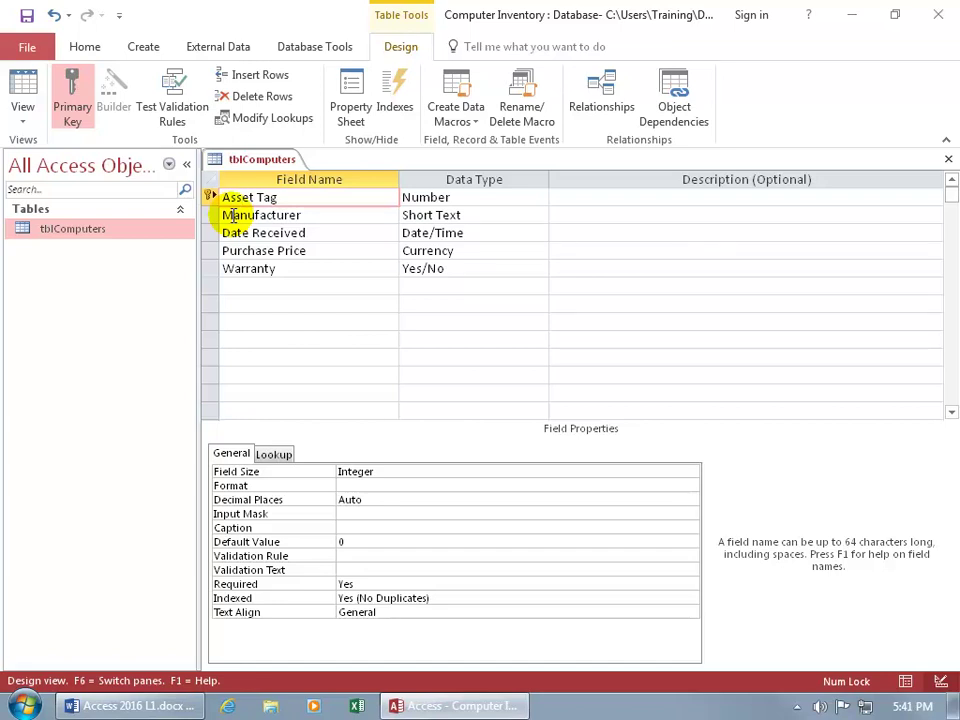
click(26, 88)
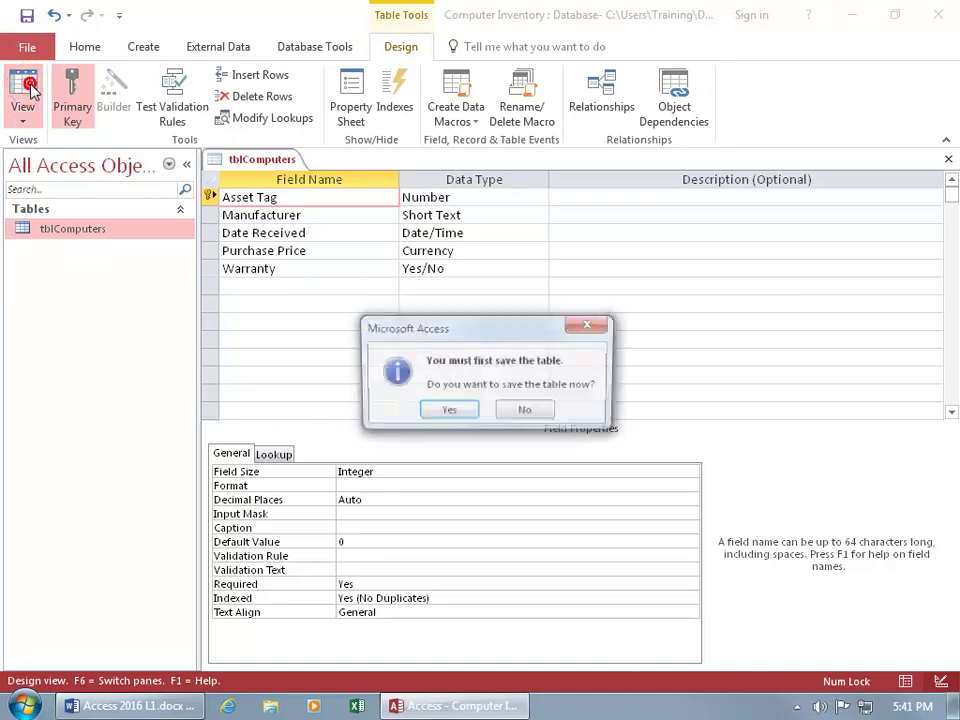
Save the table and enter a new record: Micron, today's date 5/2/2017, $100, warranty ticked.
click(457, 414)
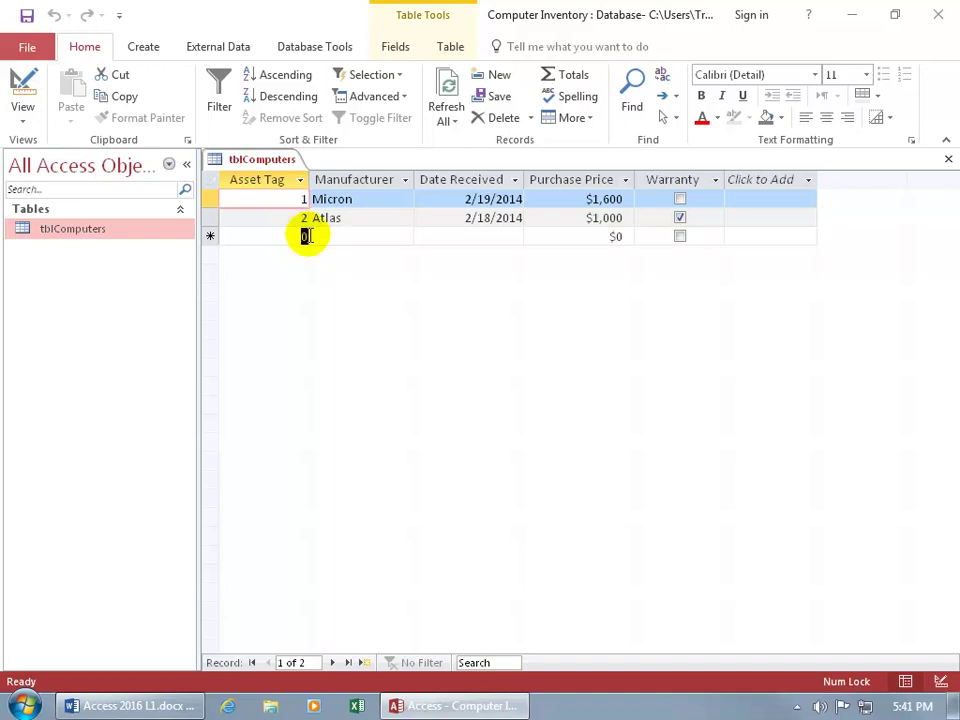
click(307, 235)
text(3)
key(Tab)
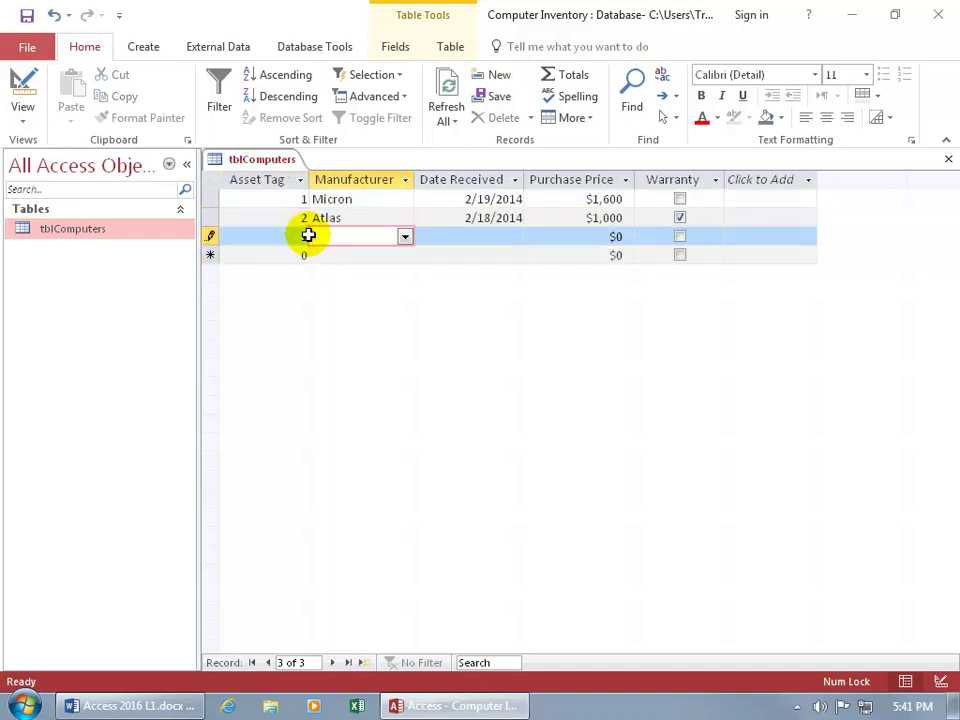
text(Micron)
key(Tab)
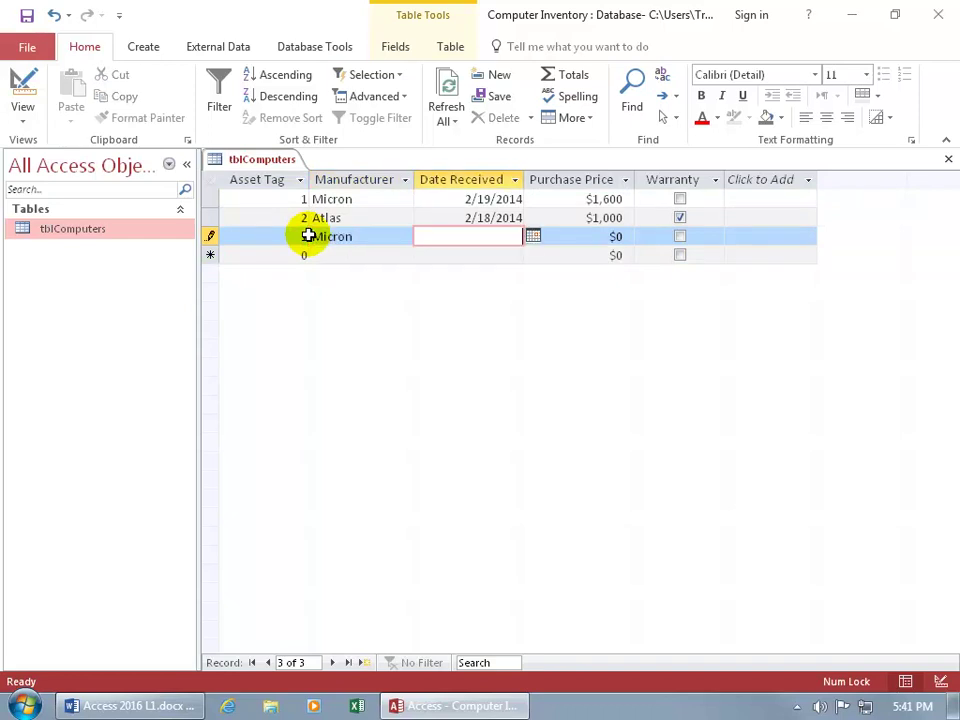
key(ctrl+semicolon)
key(Tab)
text(100)
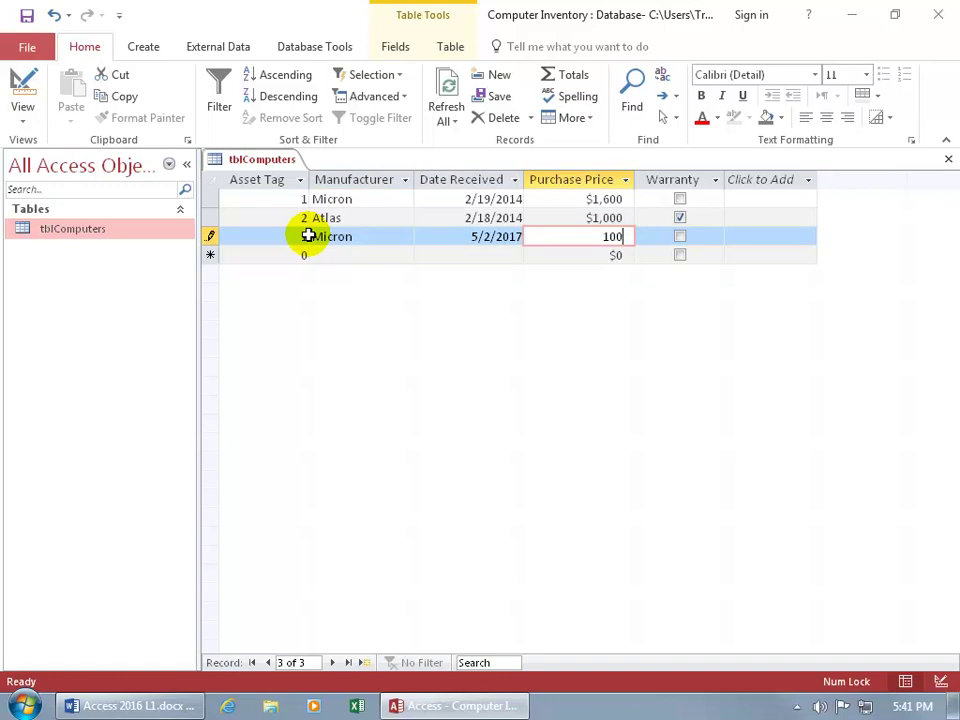
key(Tab)
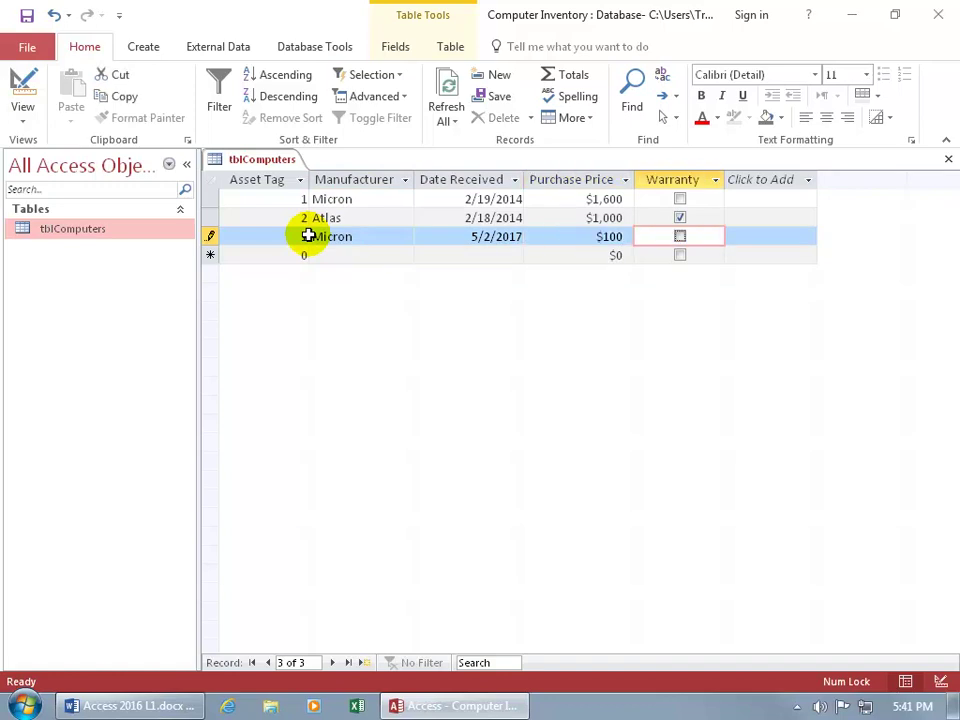
key(space)
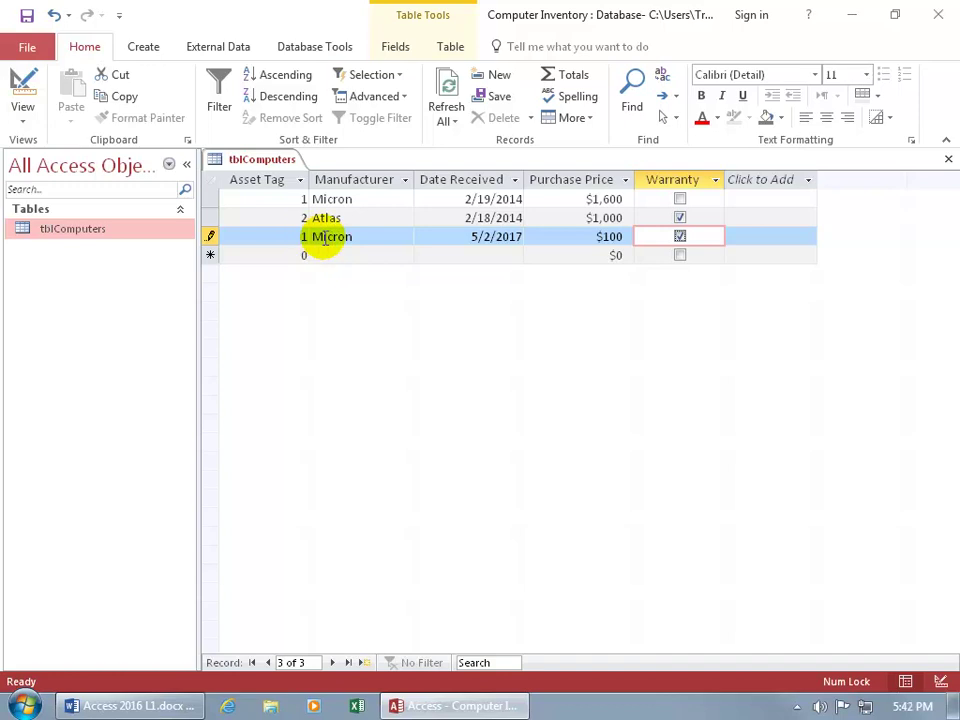
Clear the duplicate-key error by changing the third record's Asset Tag to 3 and saving it.
key(Tab)
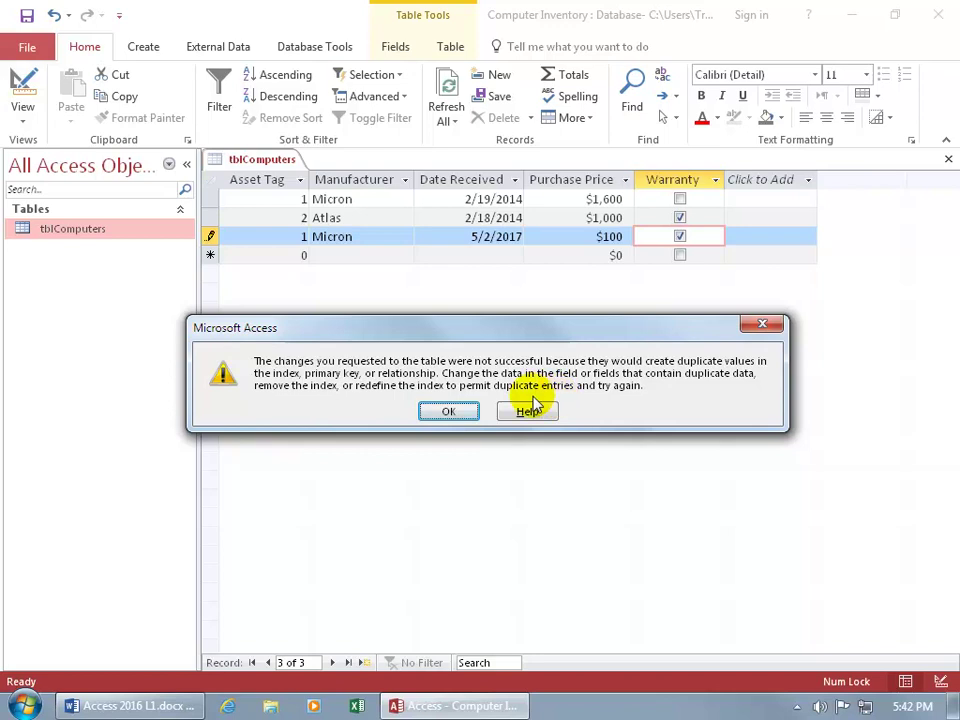
click(452, 413)
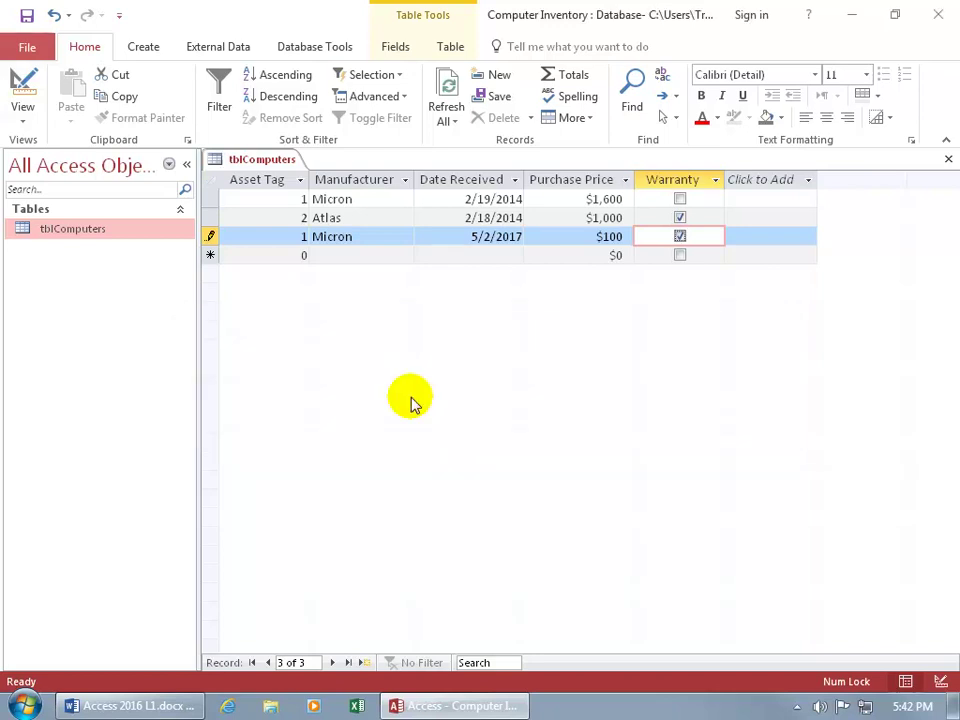
click(300, 237)
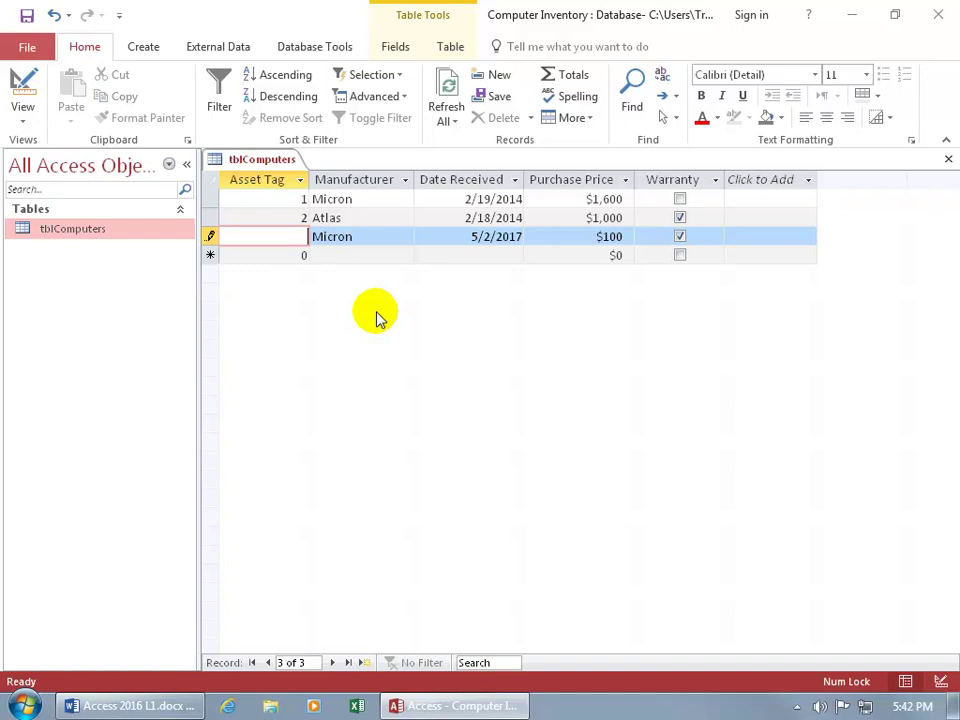
key(Delete)
click(293, 218)
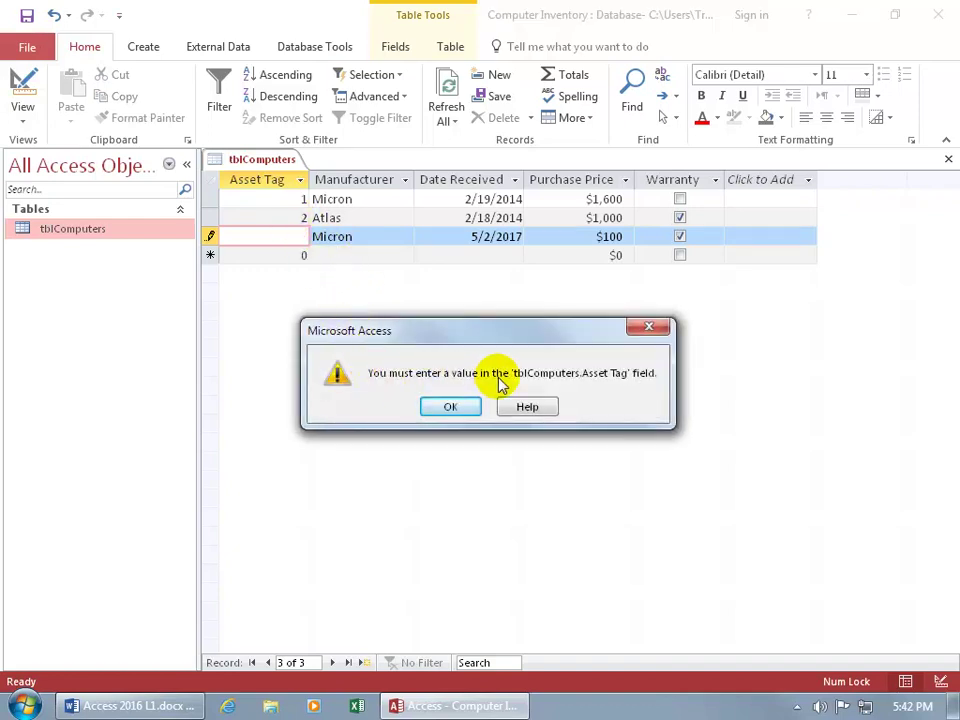
click(453, 407)
text(3)
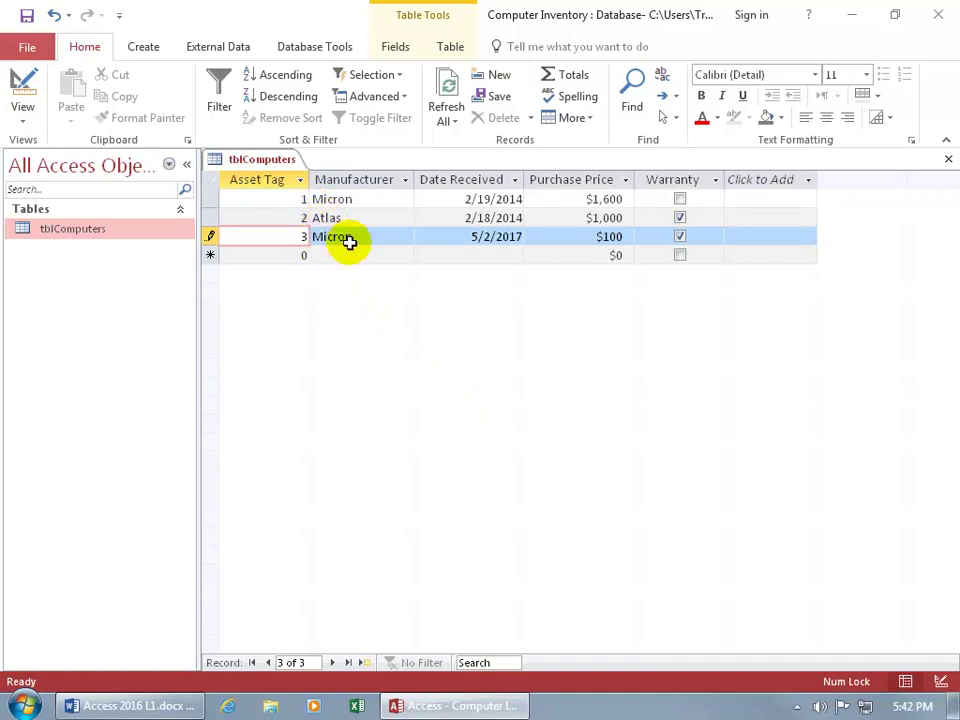
key(shift+Return)
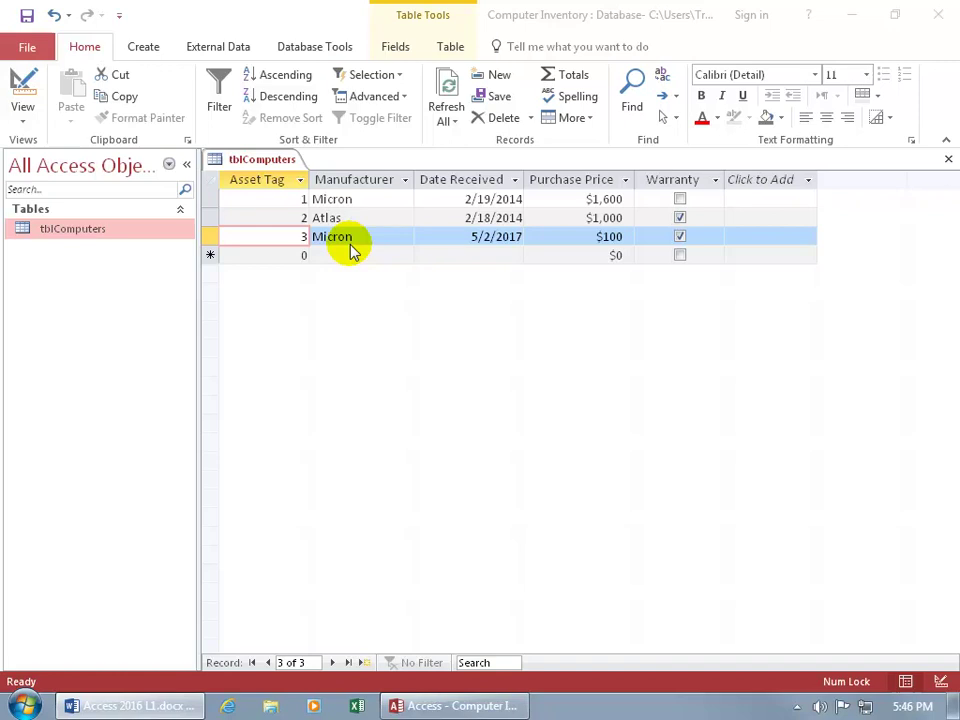
Switch tblComputers to Design view from its tab's shortcut menu.
right_click(260, 163)
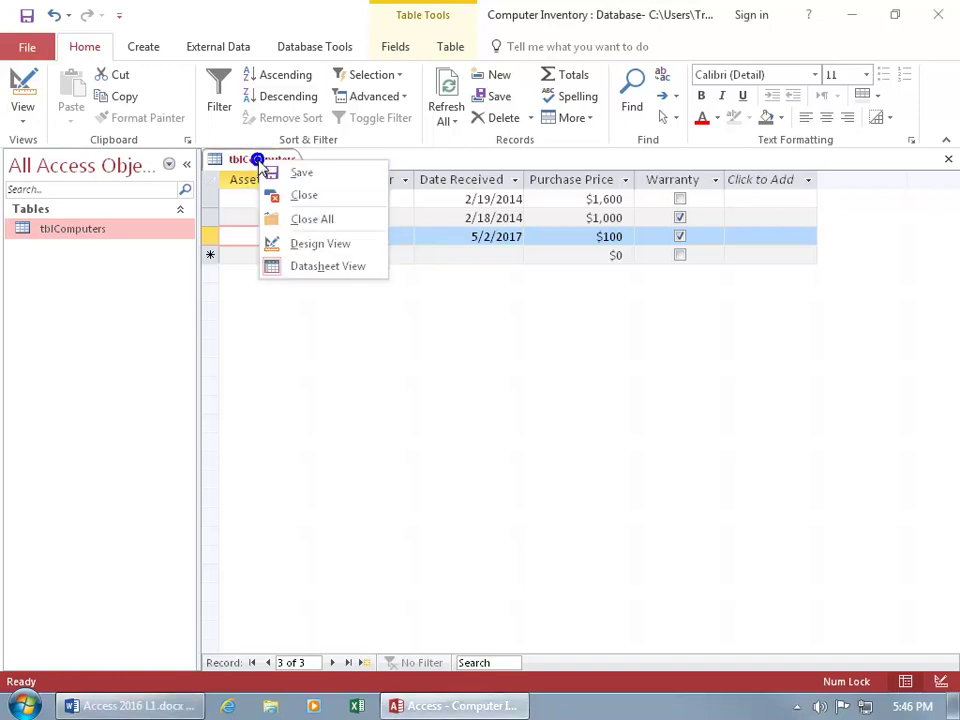
click(306, 244)
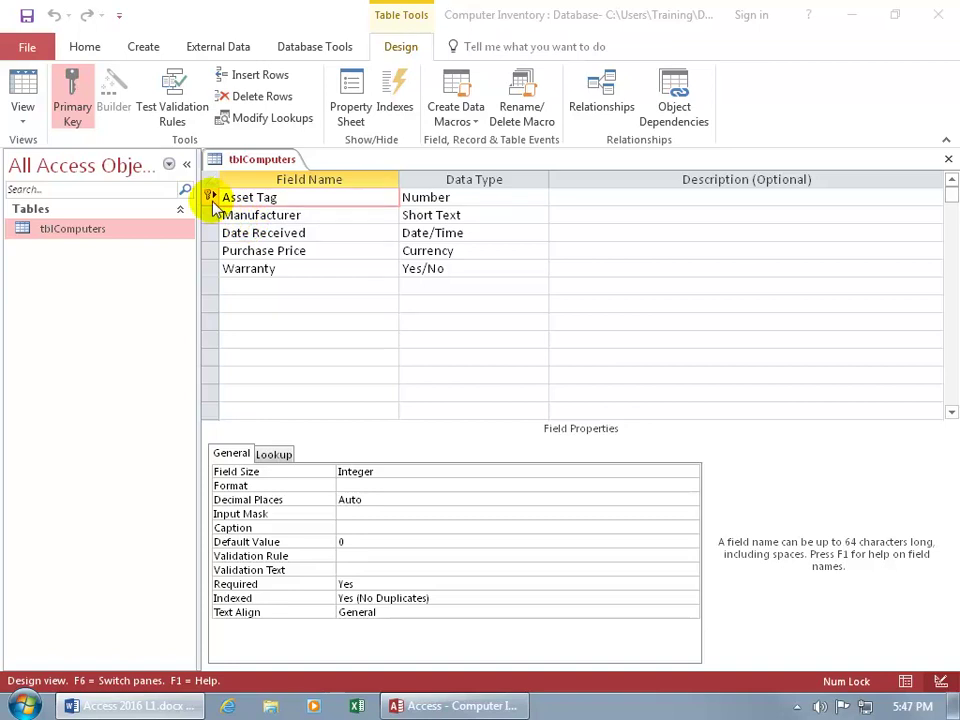
Select Manufacturer, Date Received and Warranty and make them a composite primary key.
click(213, 232)
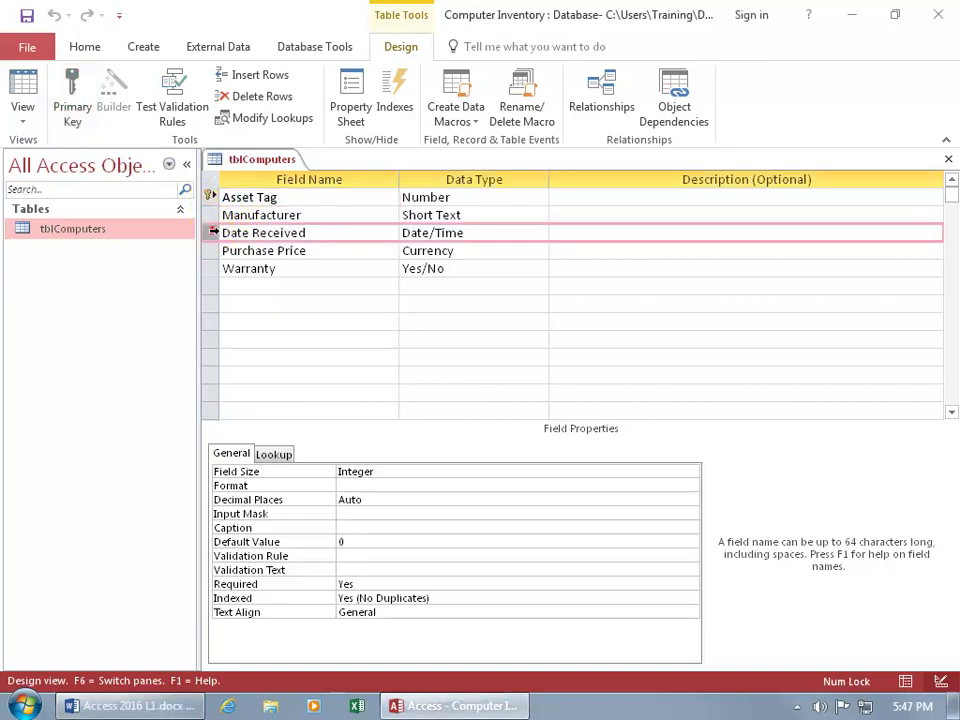
click(213, 232)
mouse_move(213, 232)
mouse_down()
mouse_move(210, 247)
mouse_move(214, 210)
mouse_up()
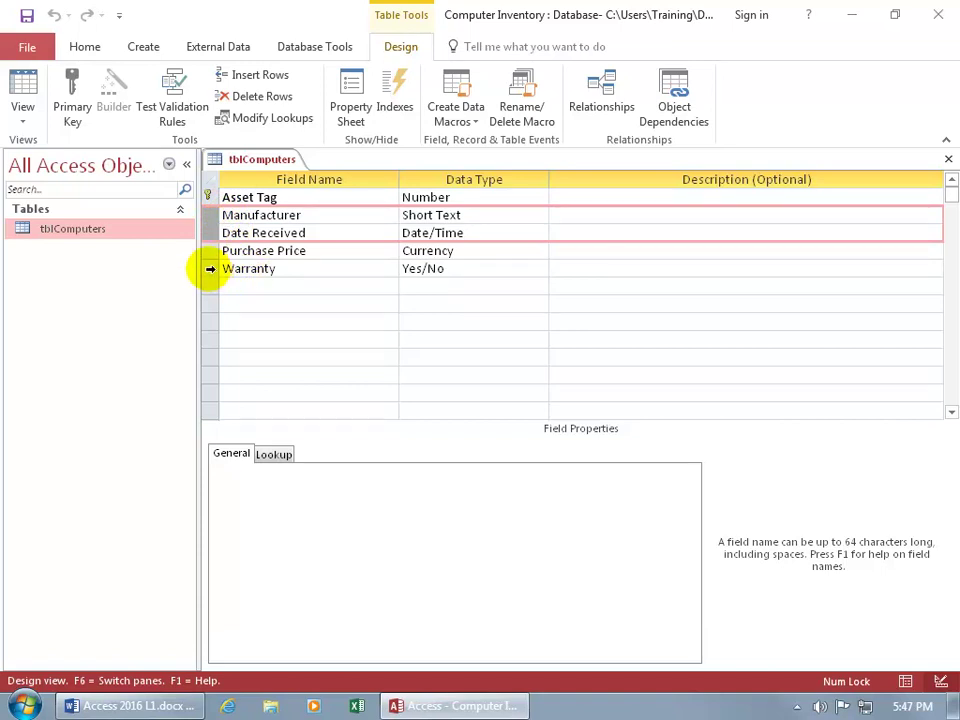
click(210, 268)
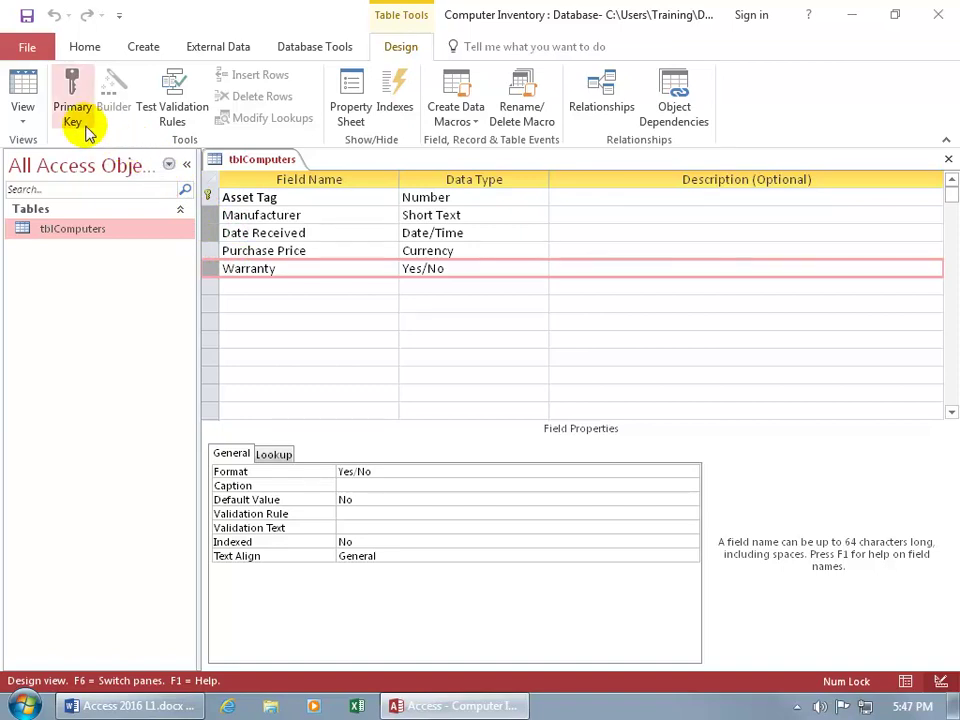
click(72, 92)
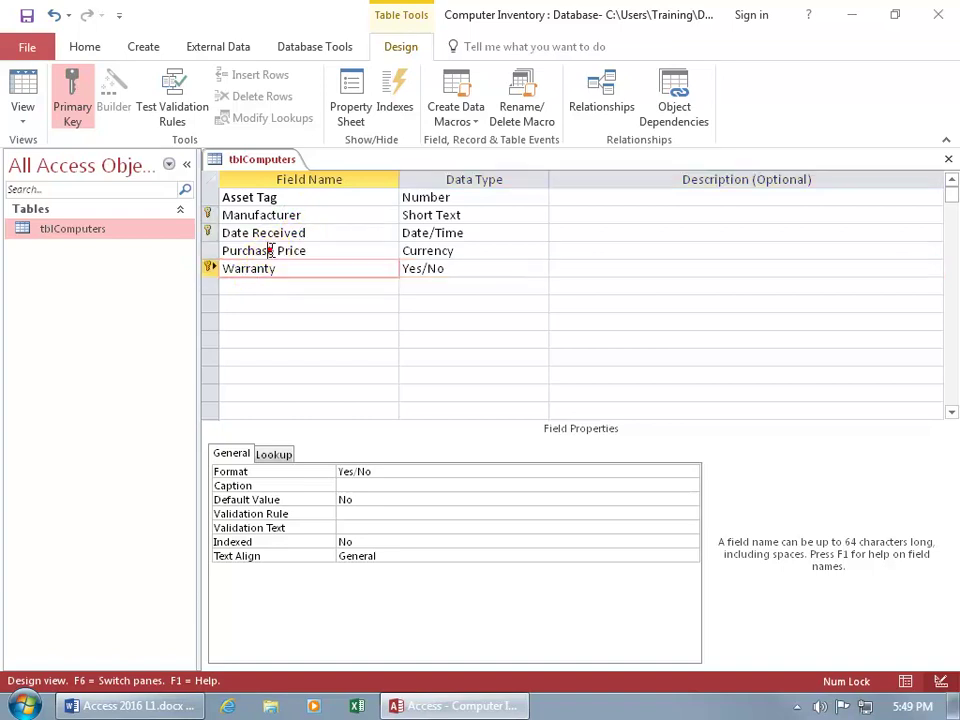
Replace the three-field primary key with a Manufacturer plus Date Received composite key.
click(232, 251)
click(251, 268)
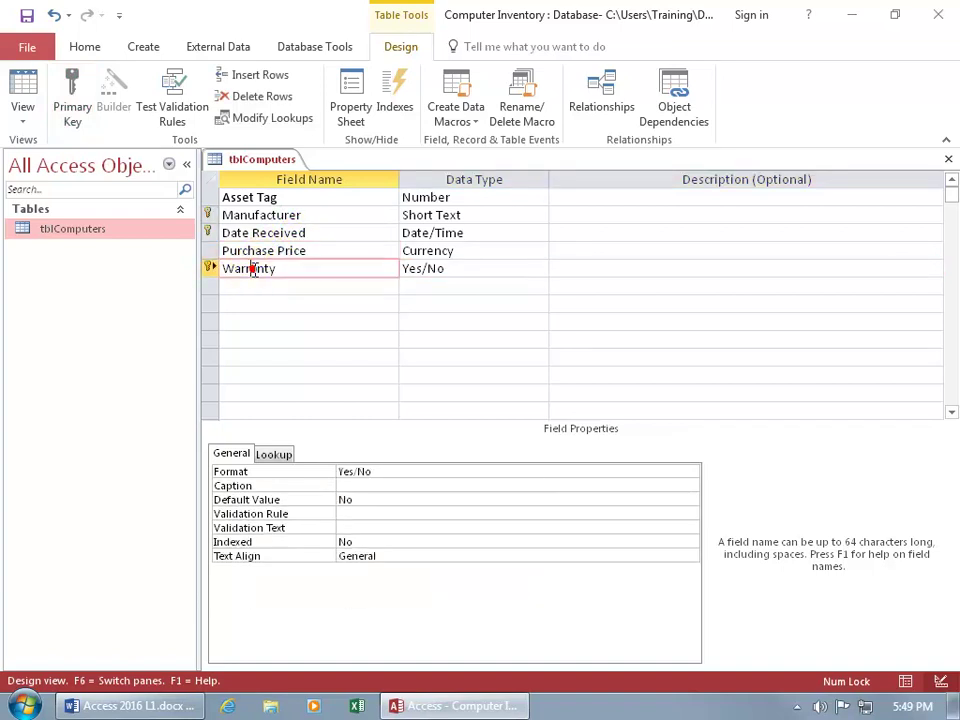
click(80, 102)
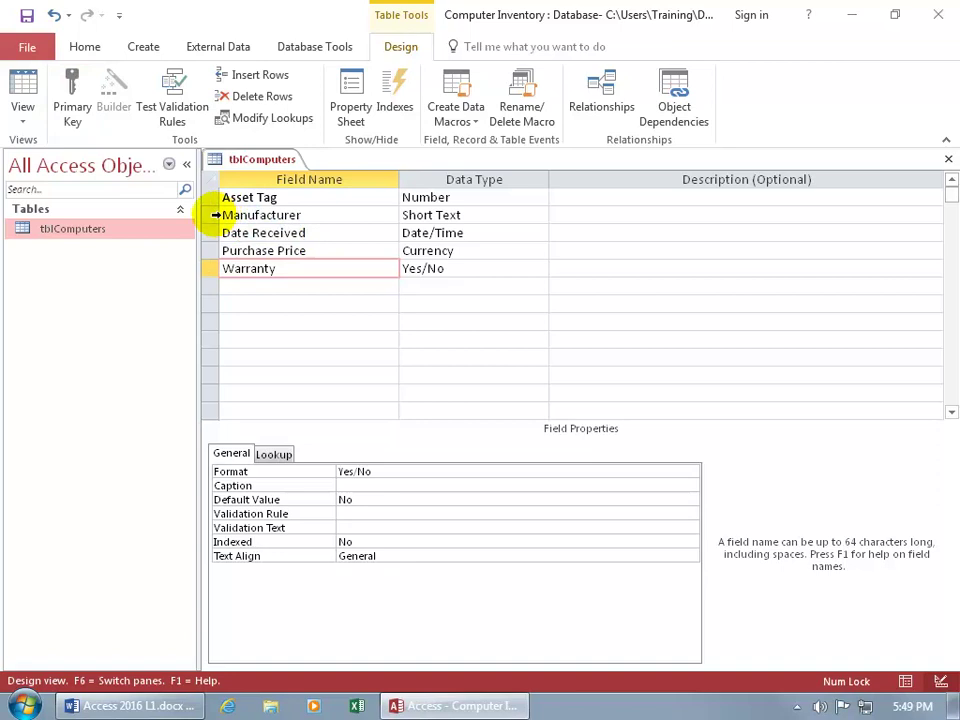
drag(212, 215, 214, 238)
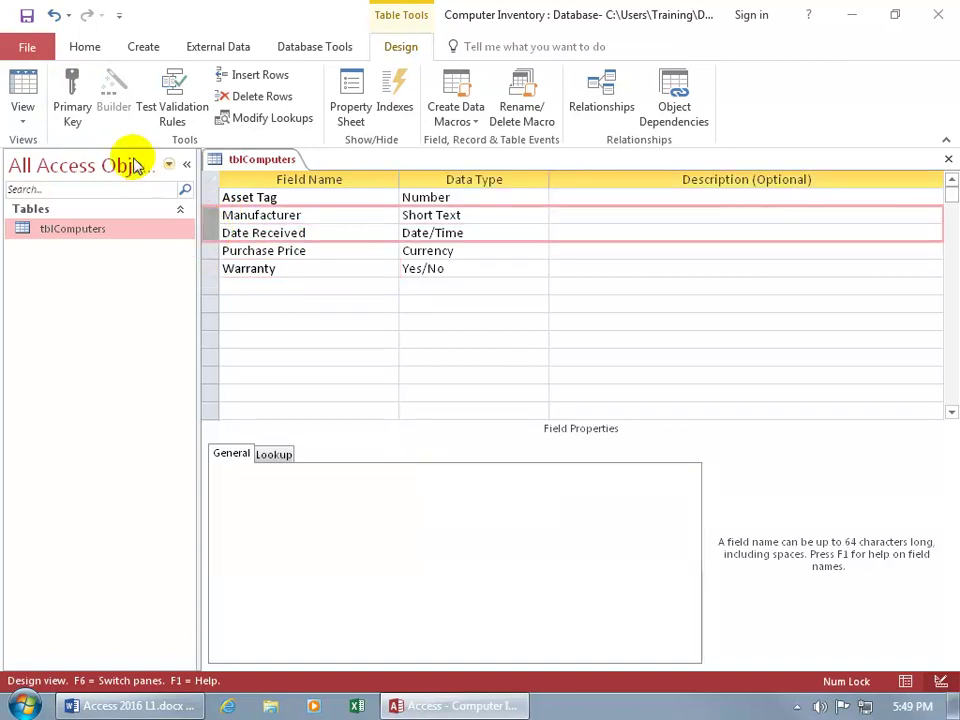
click(73, 90)
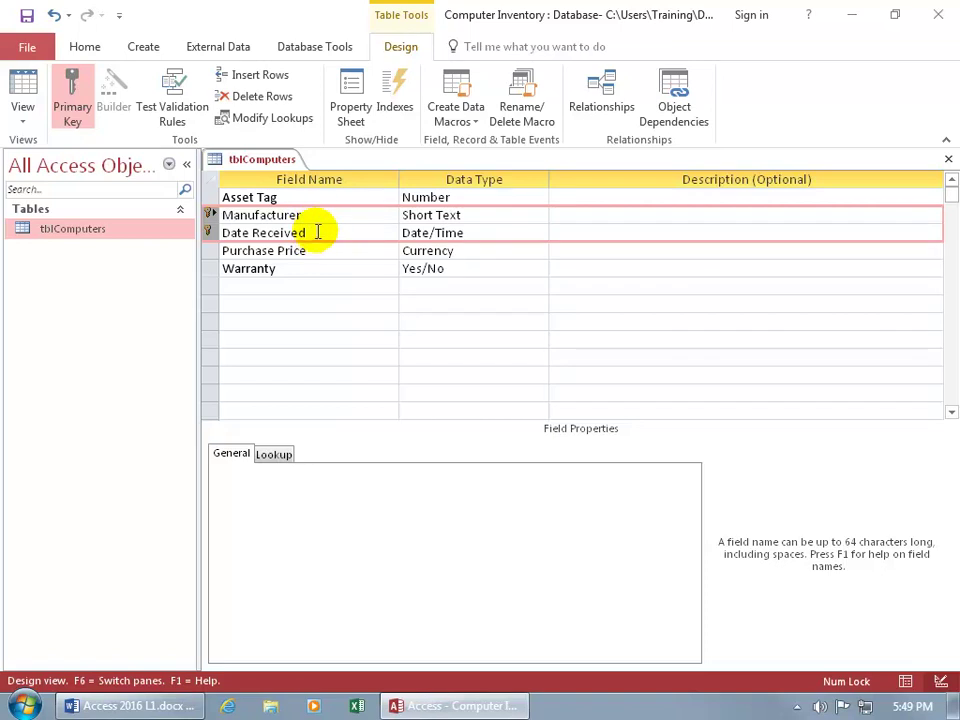
Drop the two-field key and make Asset Tag the only primary key again.
click(73, 96)
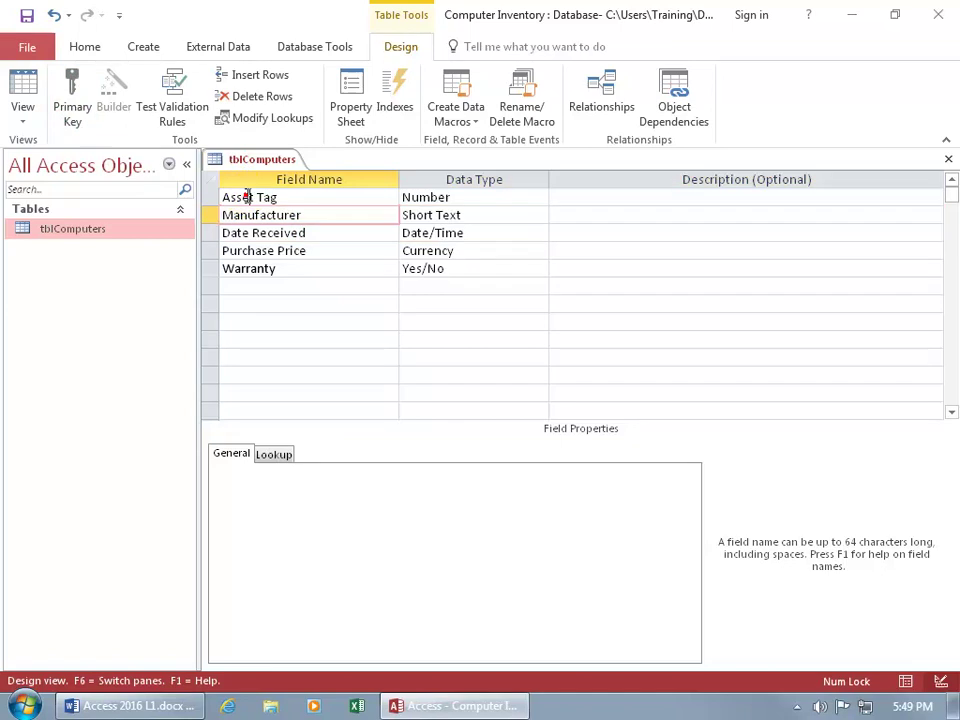
click(247, 197)
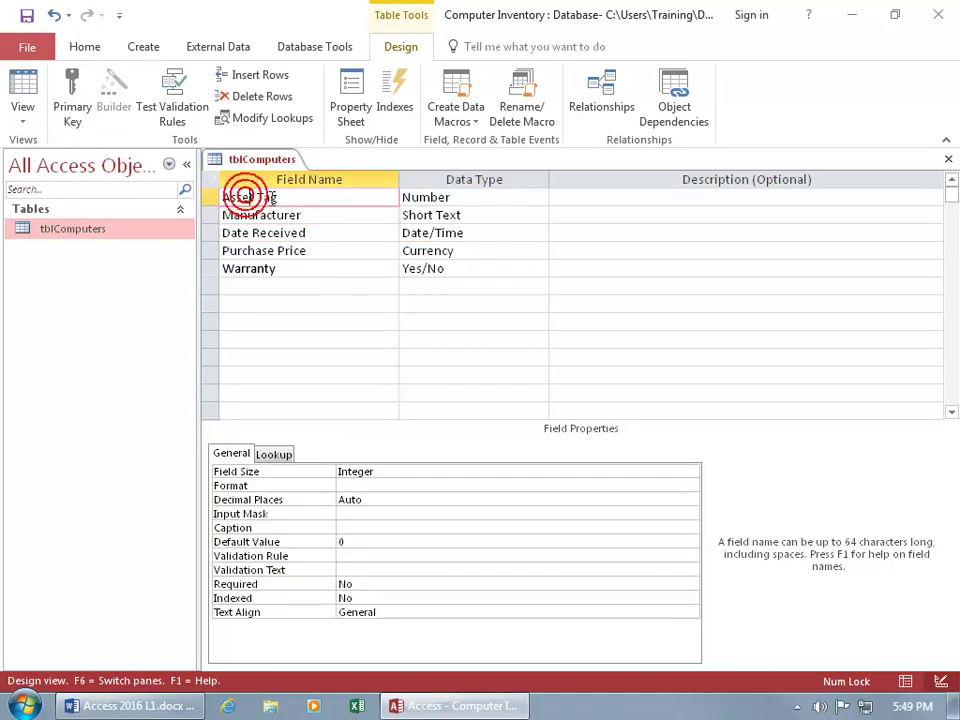
click(73, 105)
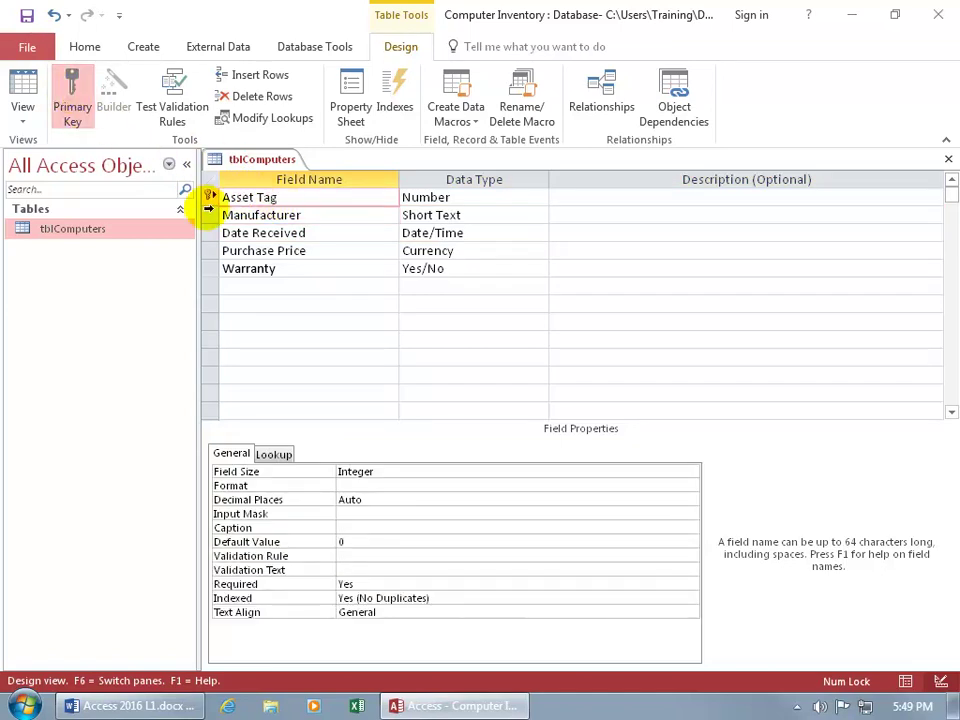
click(270, 268)
click(262, 197)
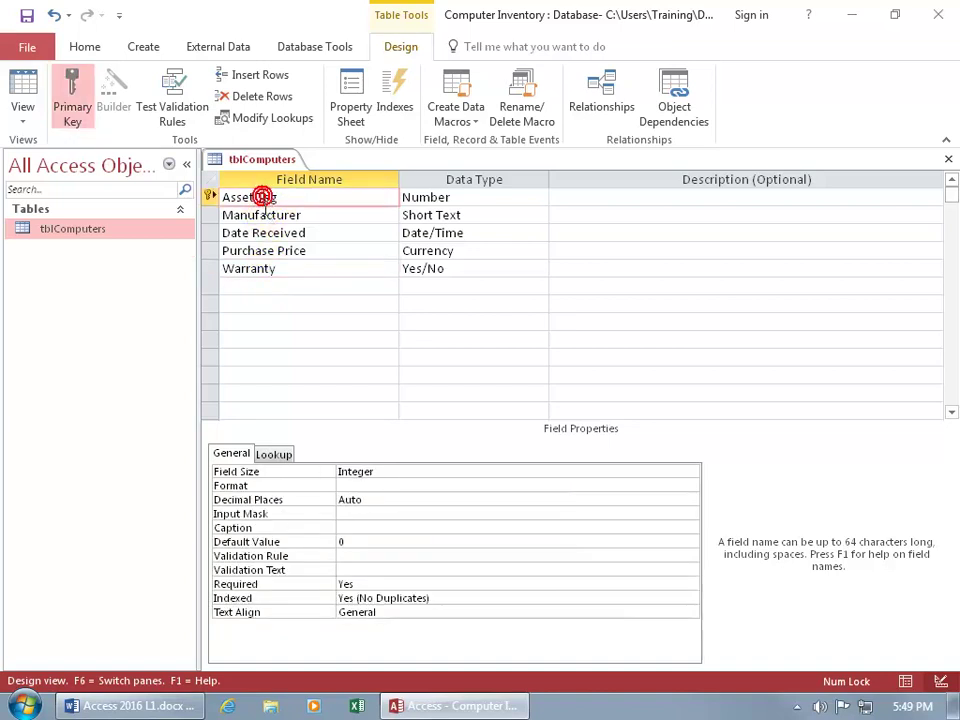